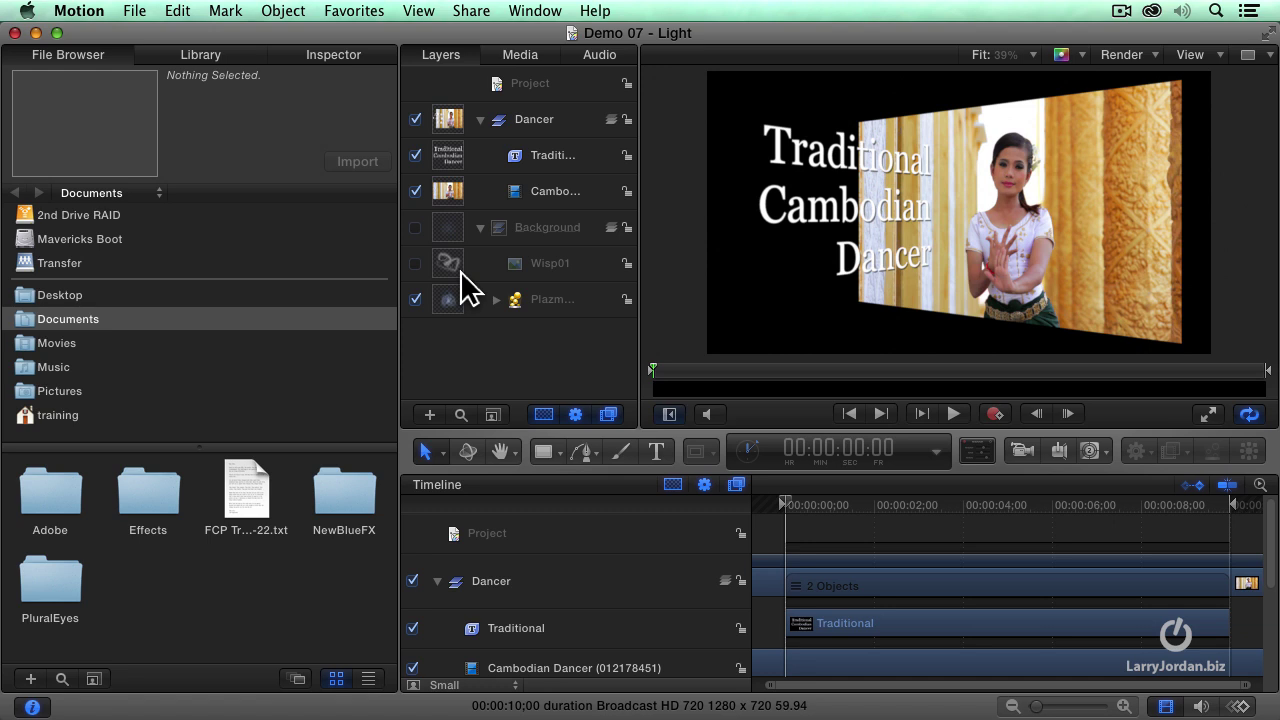
Hide the Timeline (Command-7) to enlarge the canvas and select the Project in the Layers list.
{"action": "key", "text": "super+7"}
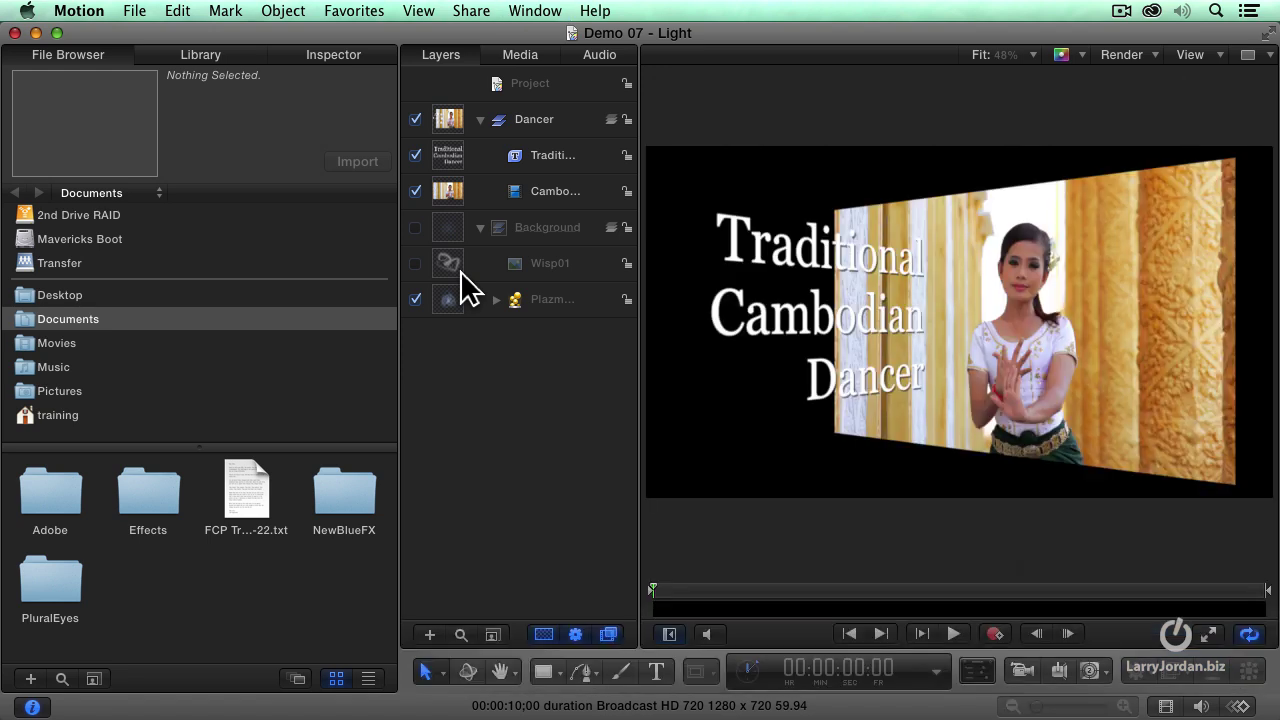
{"action": "left_click", "coordinate": [570, 86]}
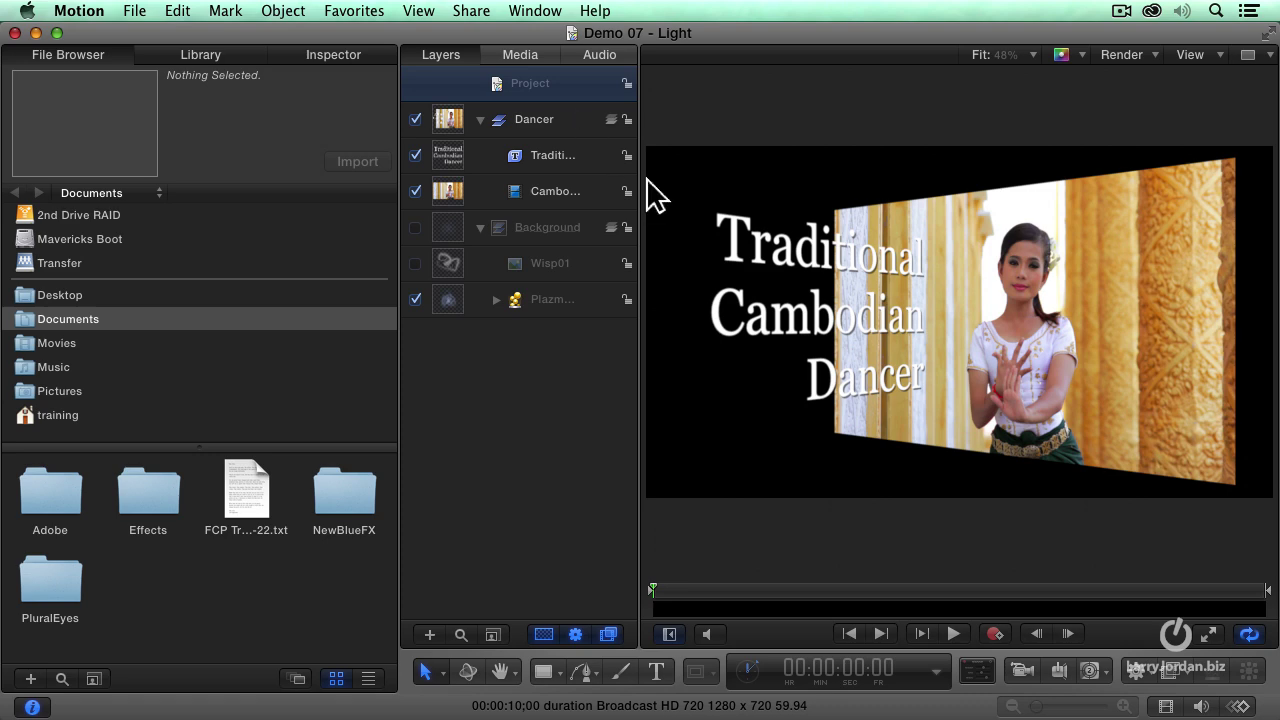
Add a new Light layer from Object > New Light and switch it off to compare.
{"action": "left_click", "coordinate": [290, 14]}
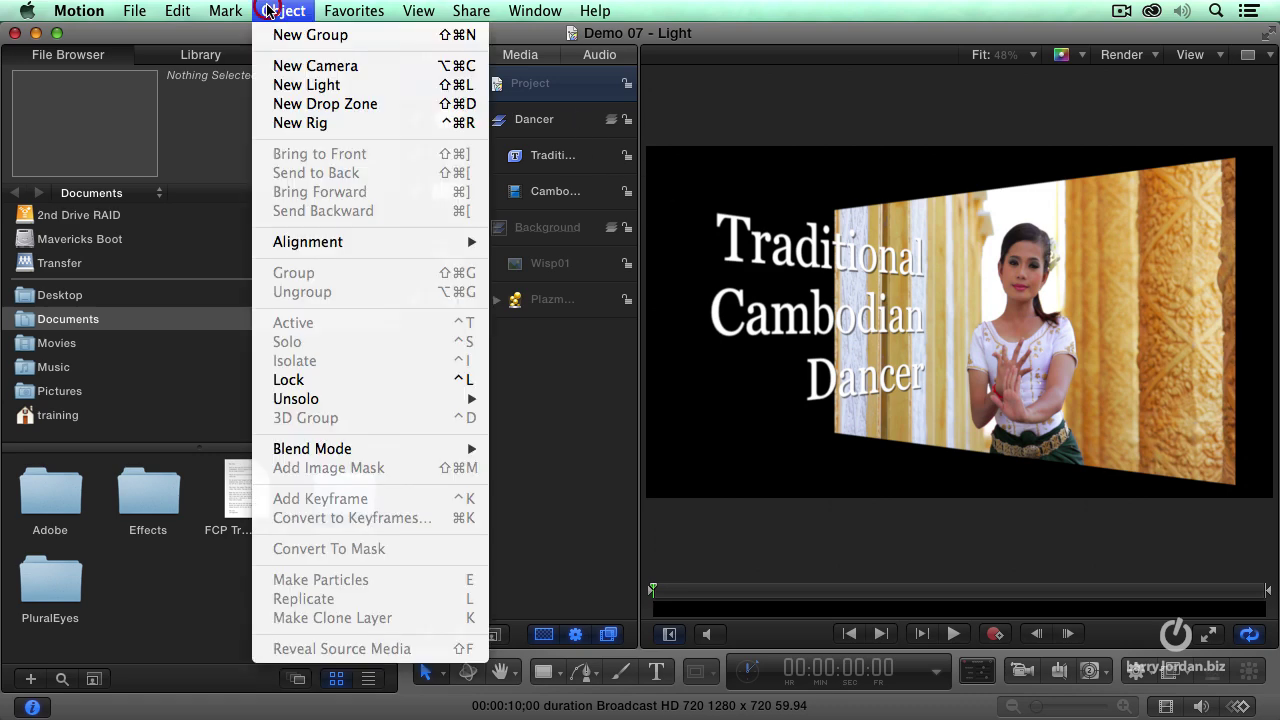
{"action": "left_click", "coordinate": [360, 88]}
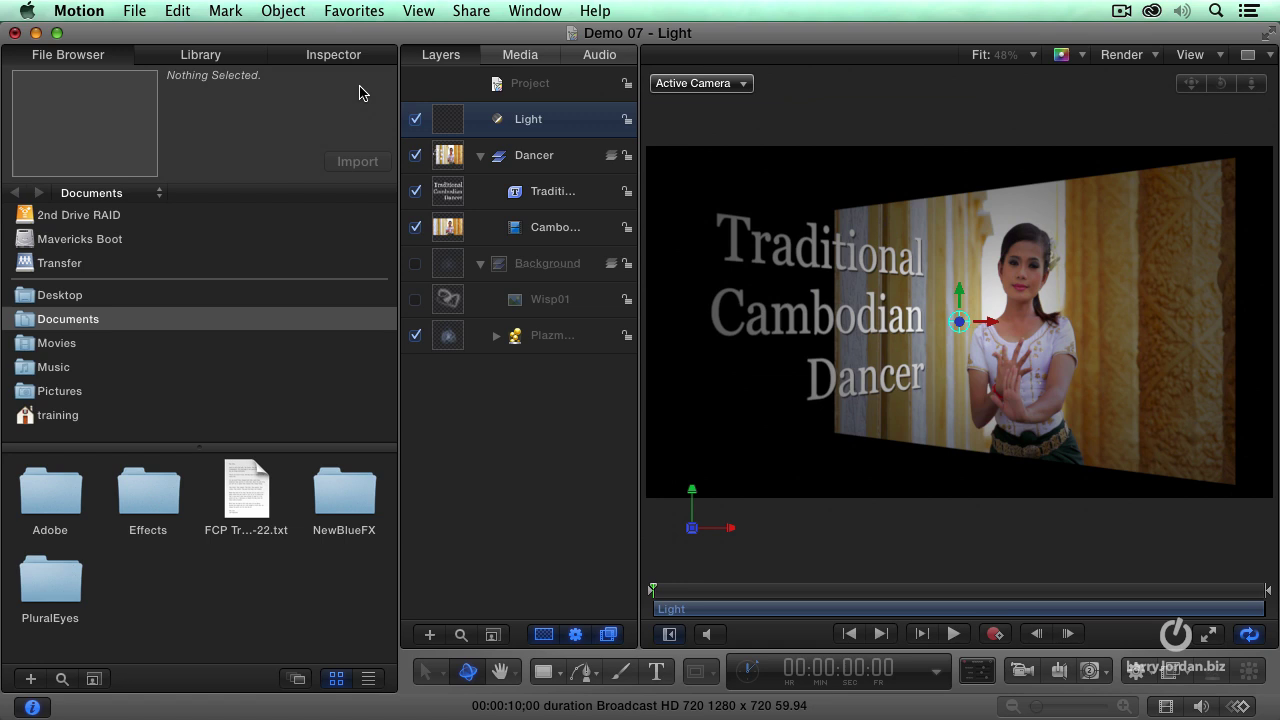
{"action": "left_click", "coordinate": [416, 120]}
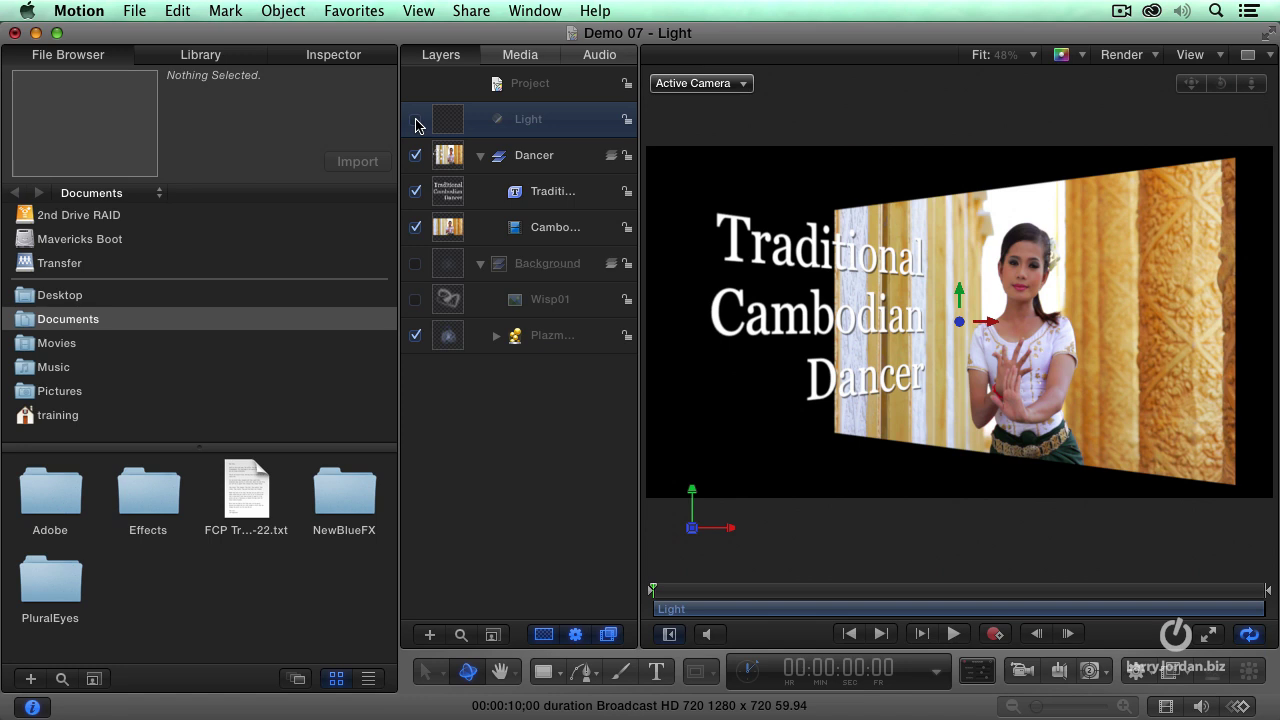
Re-enable the Light layer, hide the File Browser, and bring up the light's HUD.
{"action": "left_click", "coordinate": [415, 123]}
{"action": "key", "text": "super+1"}
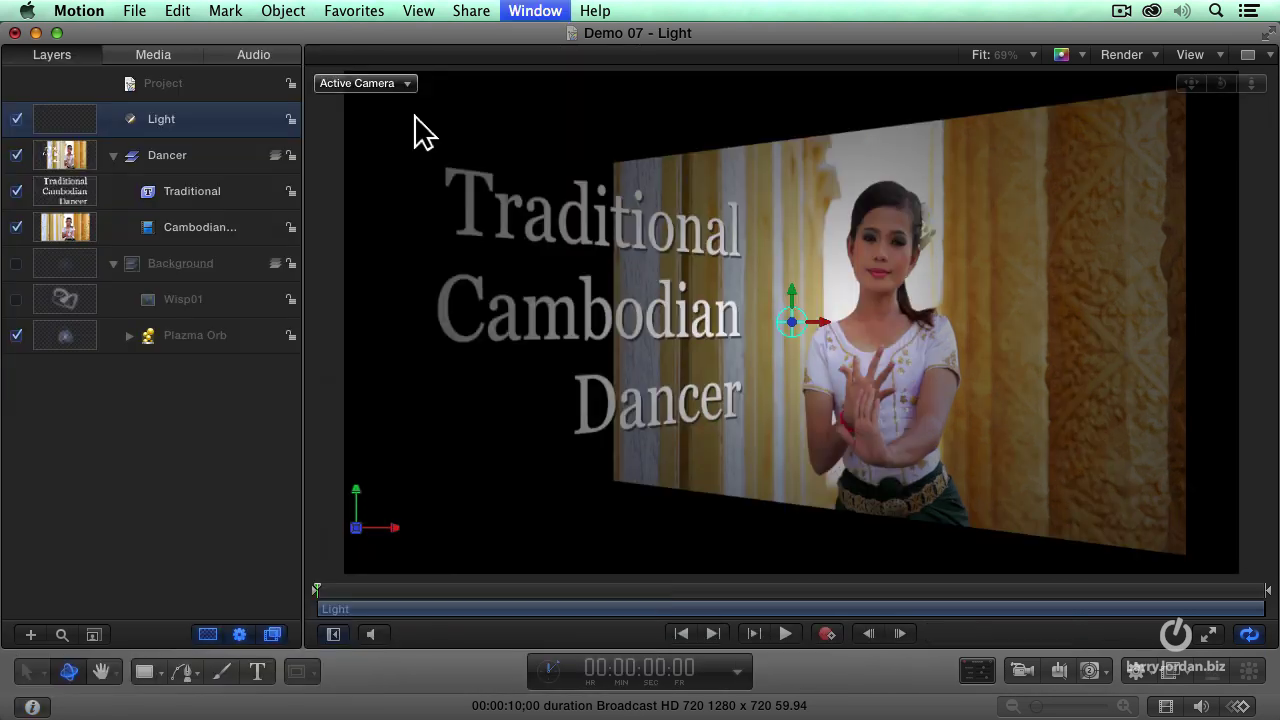
{"action": "key", "text": "F7"}
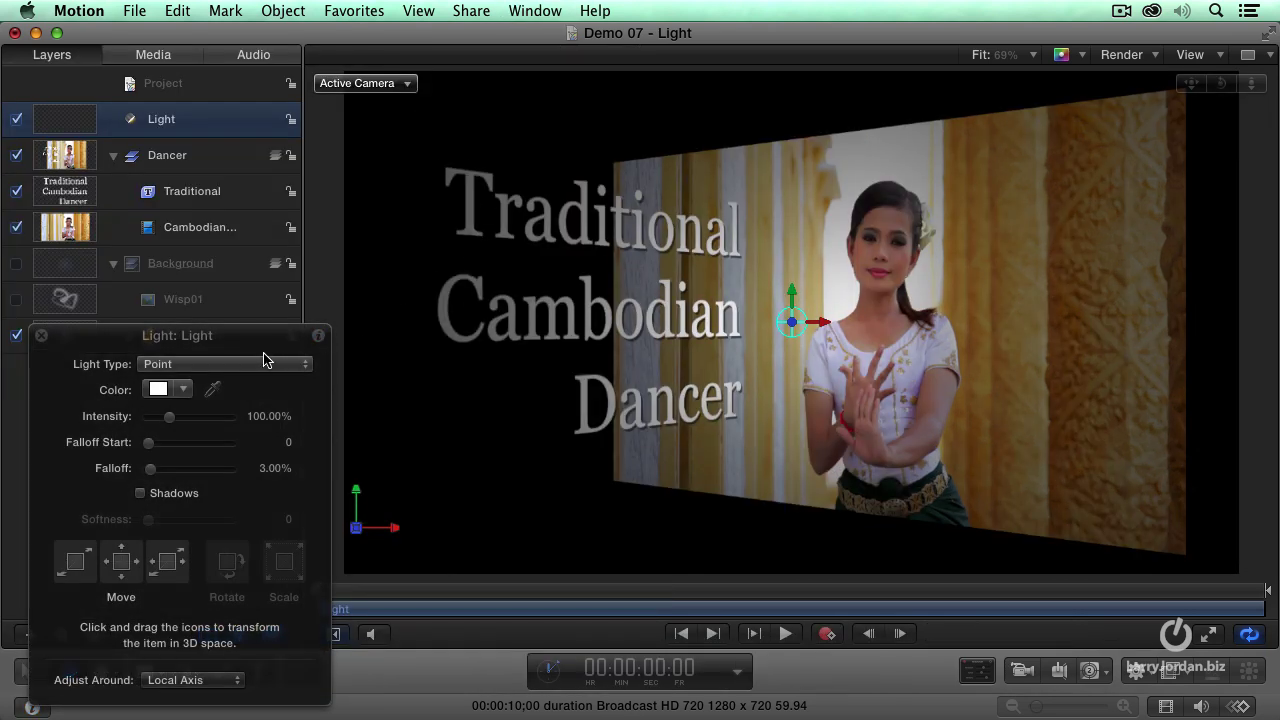
{"action": "left_click_drag", "start_coordinate": [258, 342], "coordinate": [237, 359]}
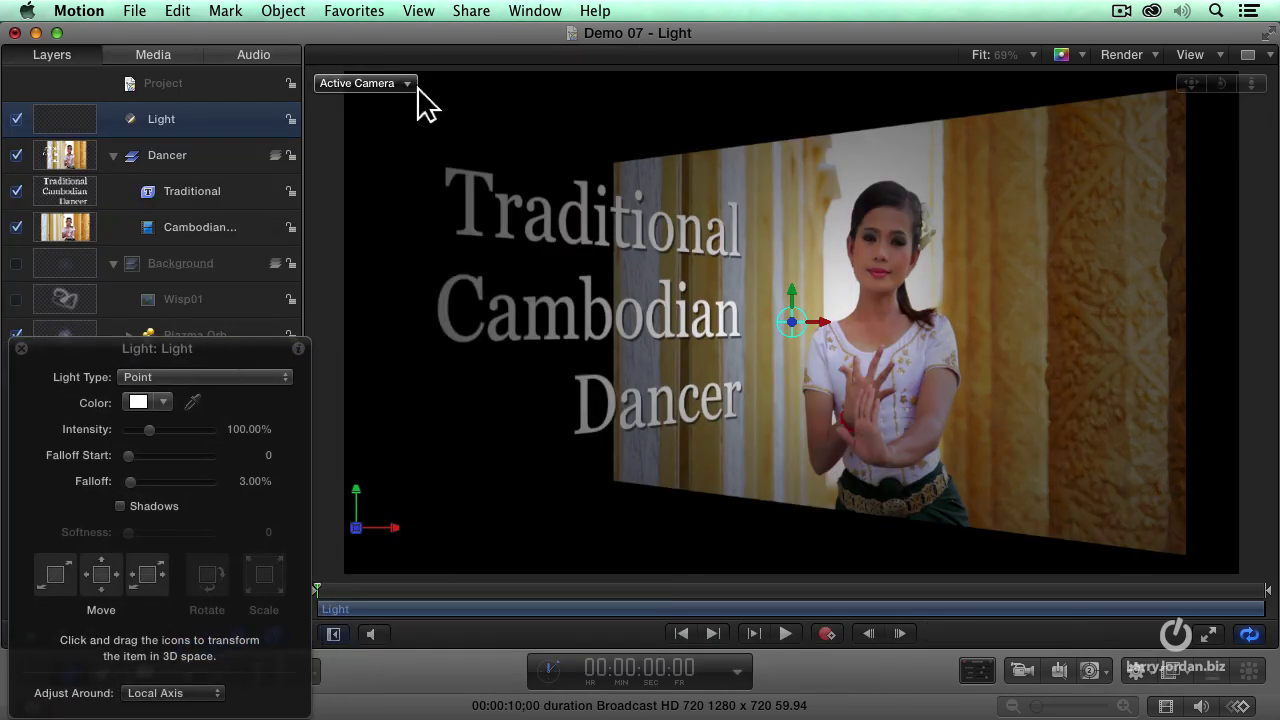
Set the HUD's Light Type to Spot, then change it to Directional.
{"action": "left_click", "coordinate": [237, 379]}
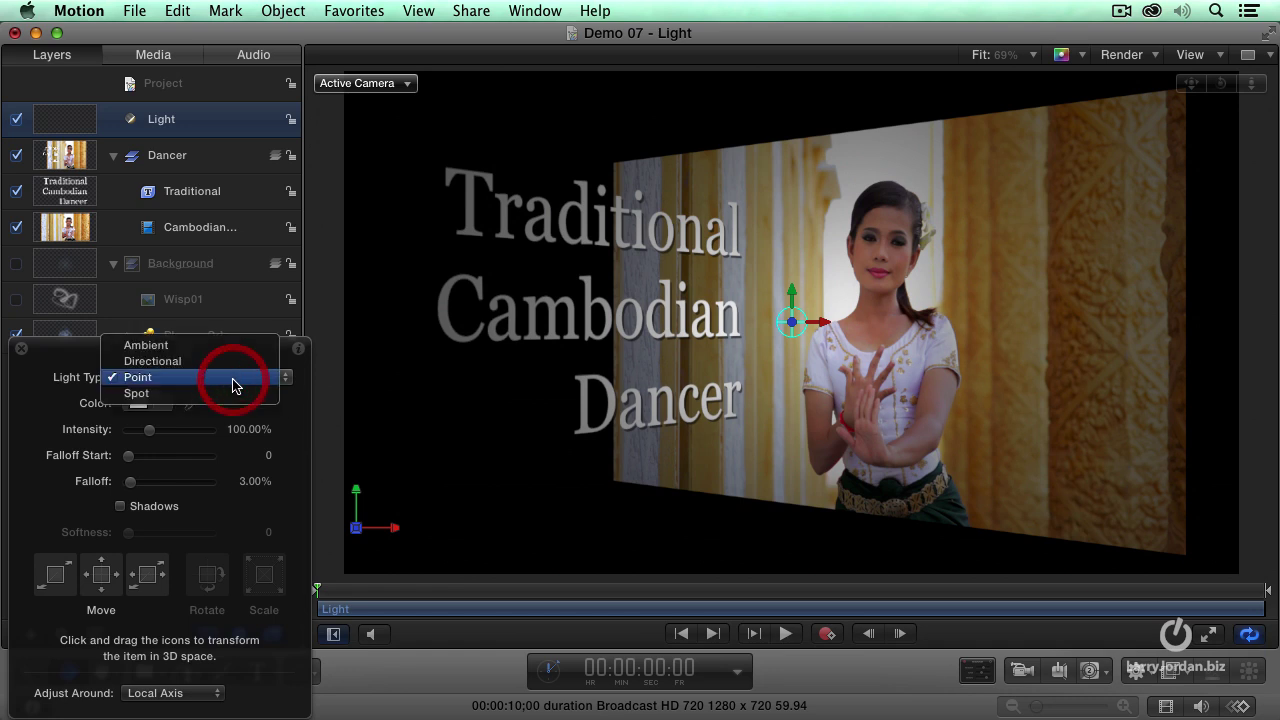
{"action": "left_click", "coordinate": [220, 392]}
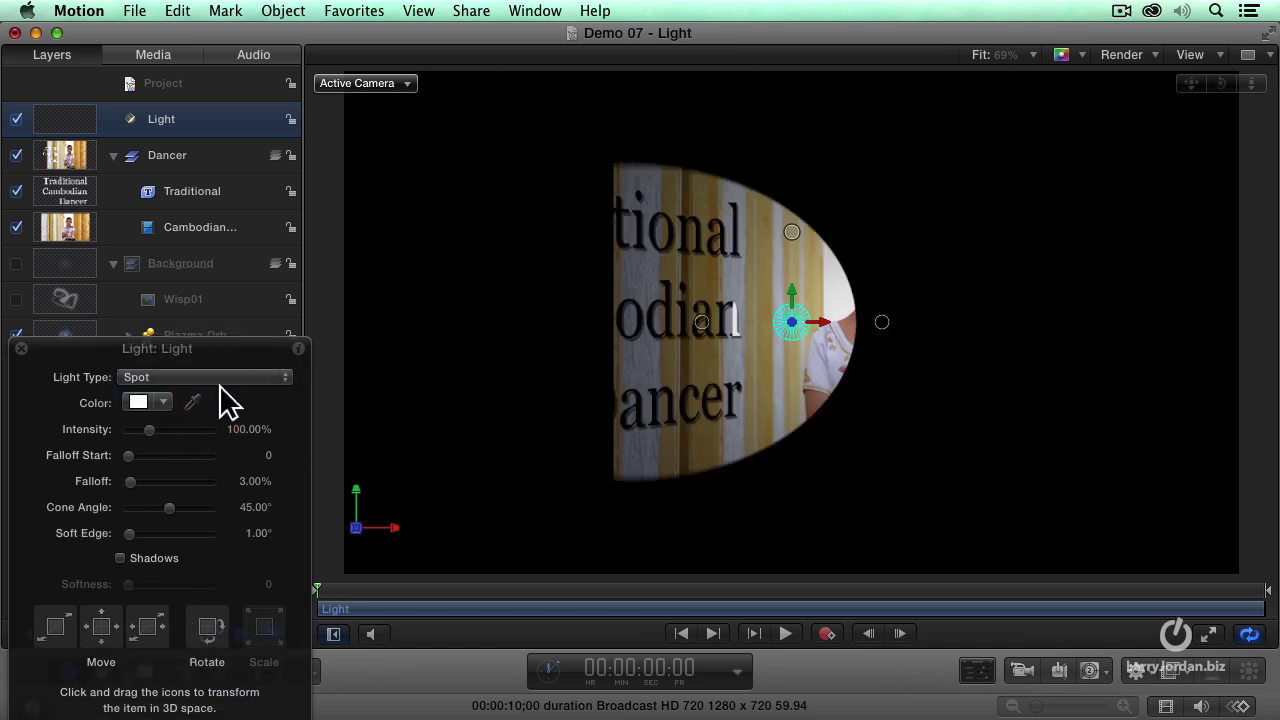
{"action": "left_click", "coordinate": [218, 383]}
{"action": "left_click", "coordinate": [225, 345]}
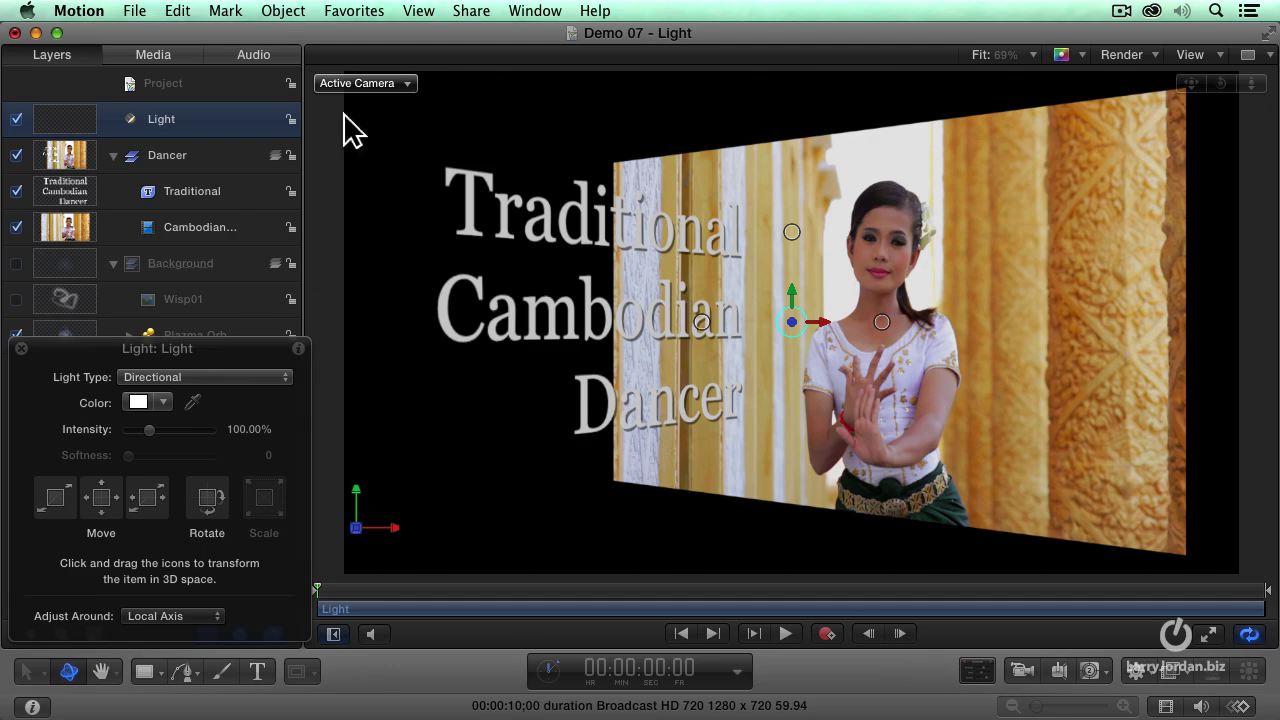
{"action": "left_click", "coordinate": [362, 84]}
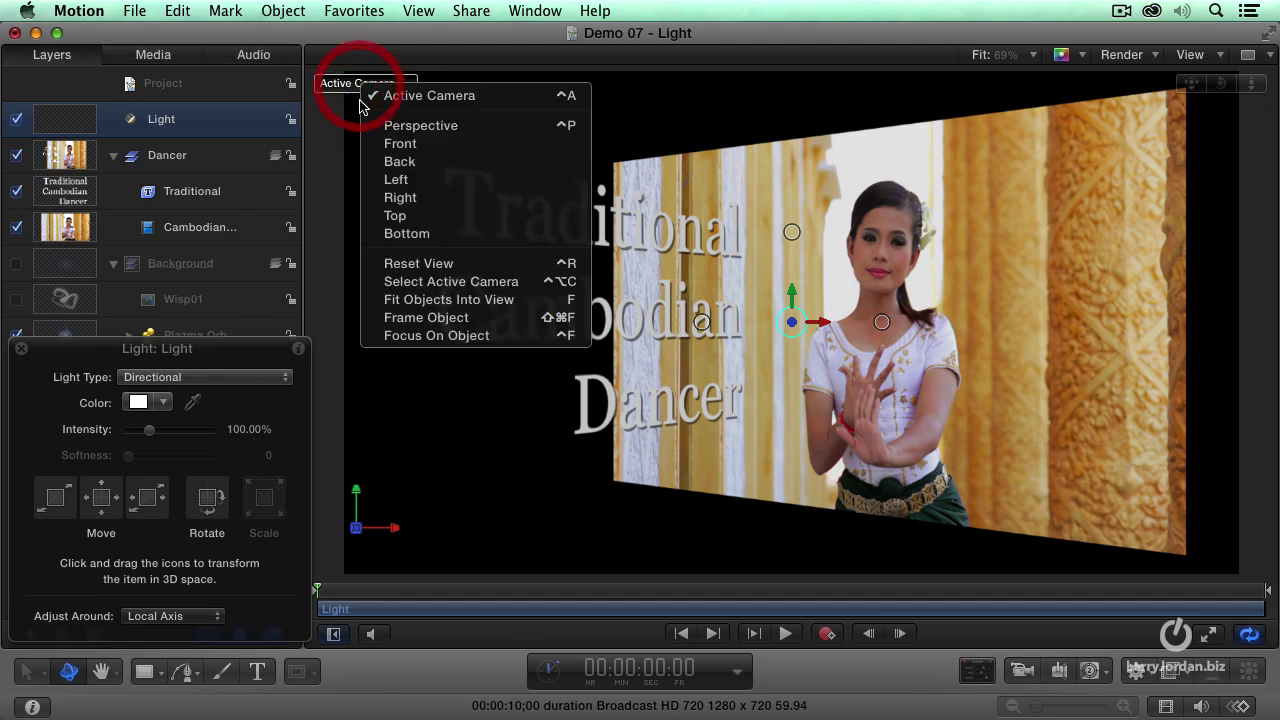
Switch the canvas to the Top camera view and try moving the light along Z.
{"action": "left_click", "coordinate": [431, 218]}
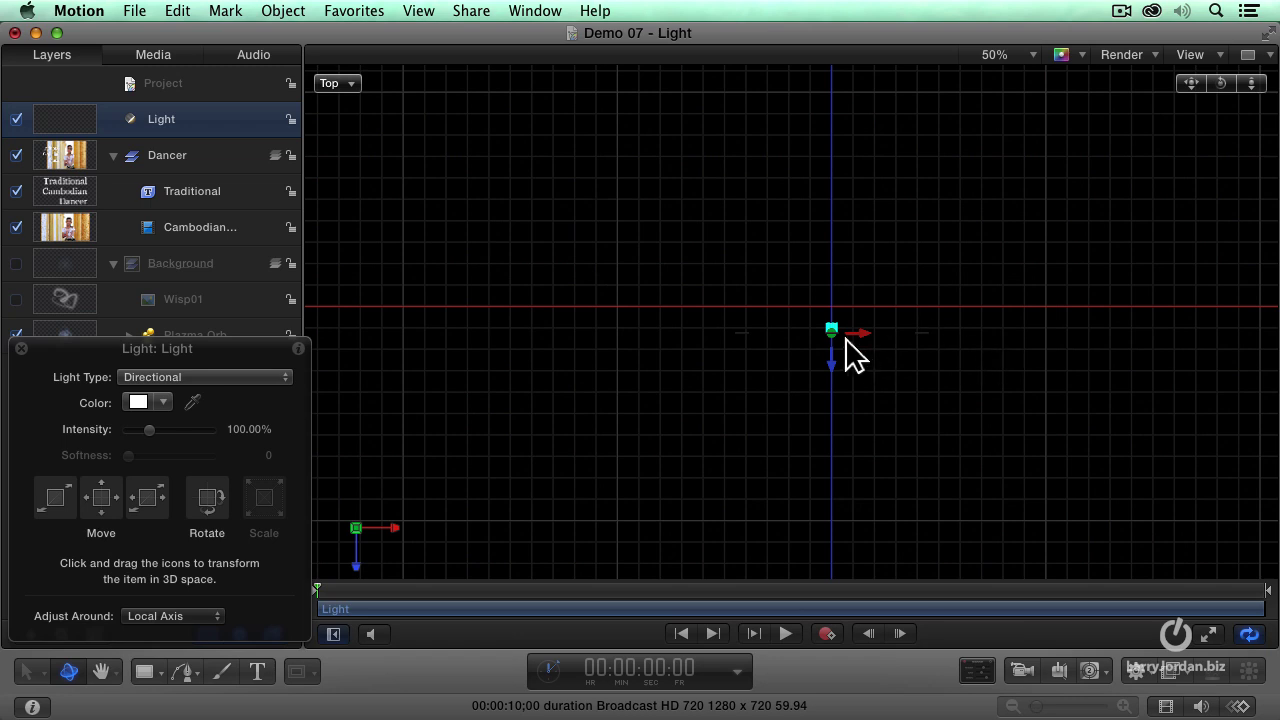
{"action": "left_click_drag", "start_coordinate": [833, 378], "coordinate": [829, 231]}
{"action": "left_click_drag", "start_coordinate": [827, 340], "coordinate": [827, 328]}
Try the Point and Spot light types, then set the light back to Directional.
{"action": "left_click", "coordinate": [248, 379]}
{"action": "left_click", "coordinate": [240, 394]}
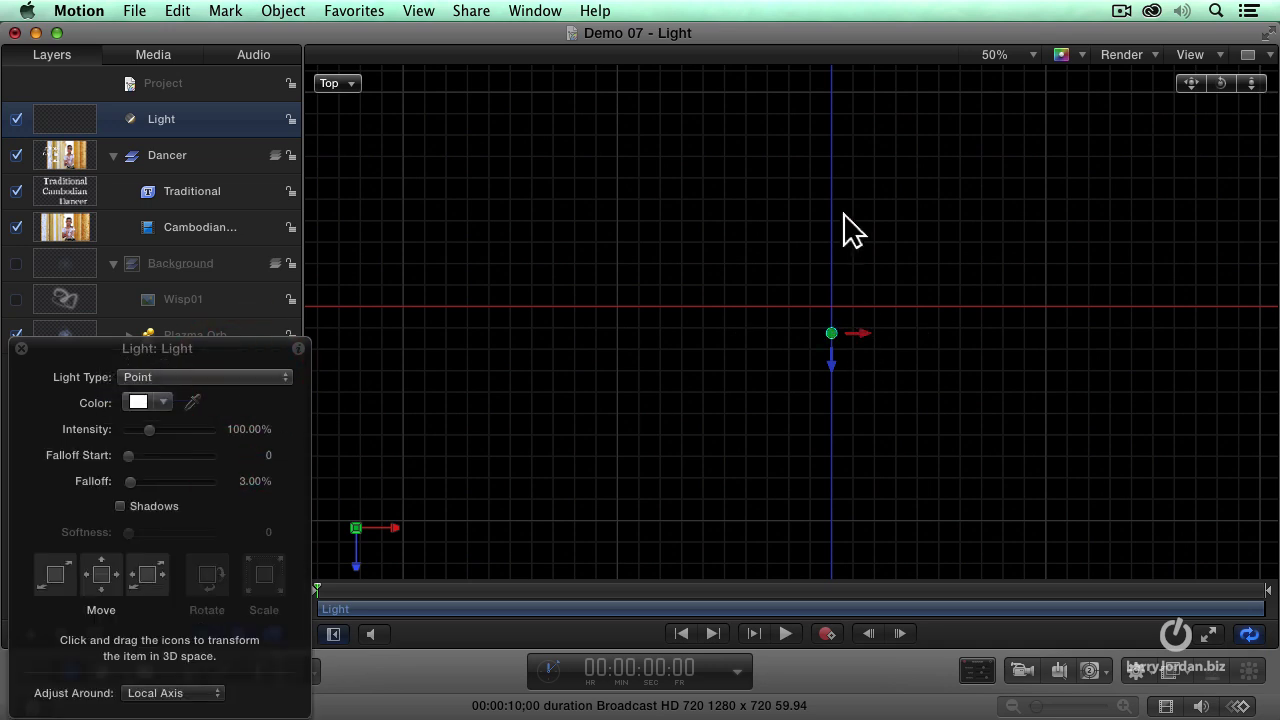
{"action": "left_click", "coordinate": [240, 381]}
{"action": "left_click", "coordinate": [228, 394]}
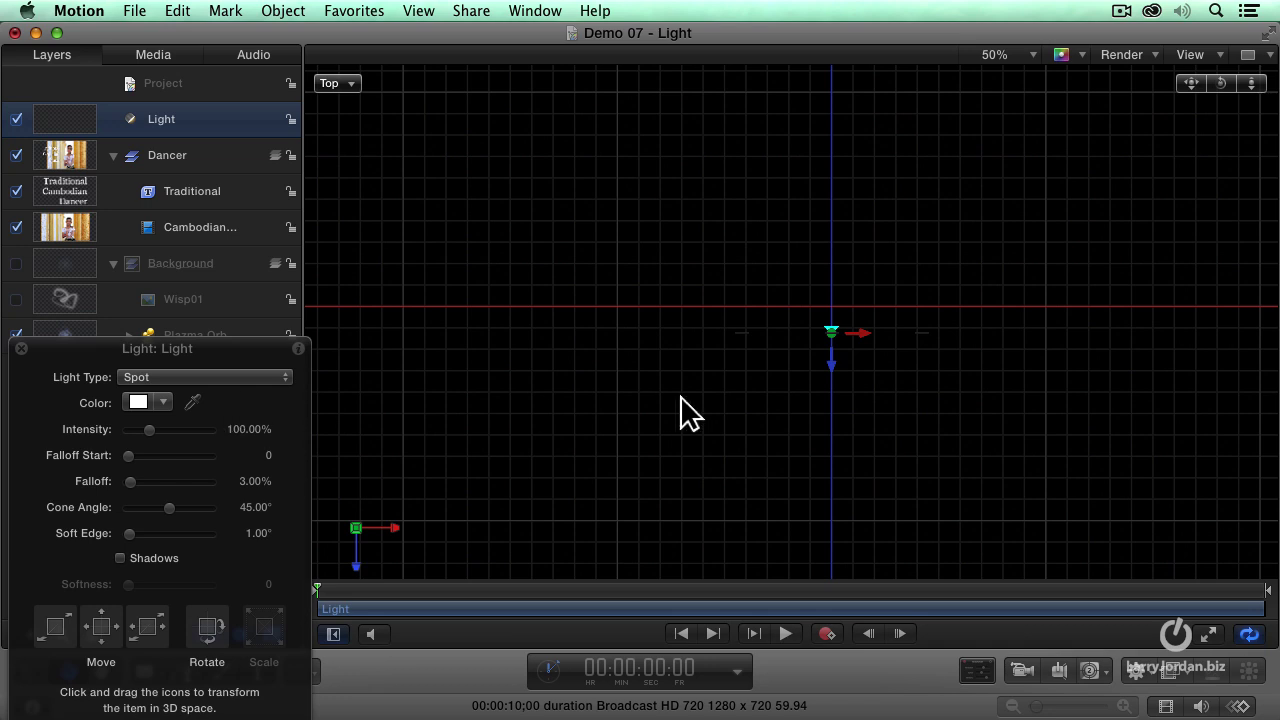
{"action": "left_click", "coordinate": [838, 340]}
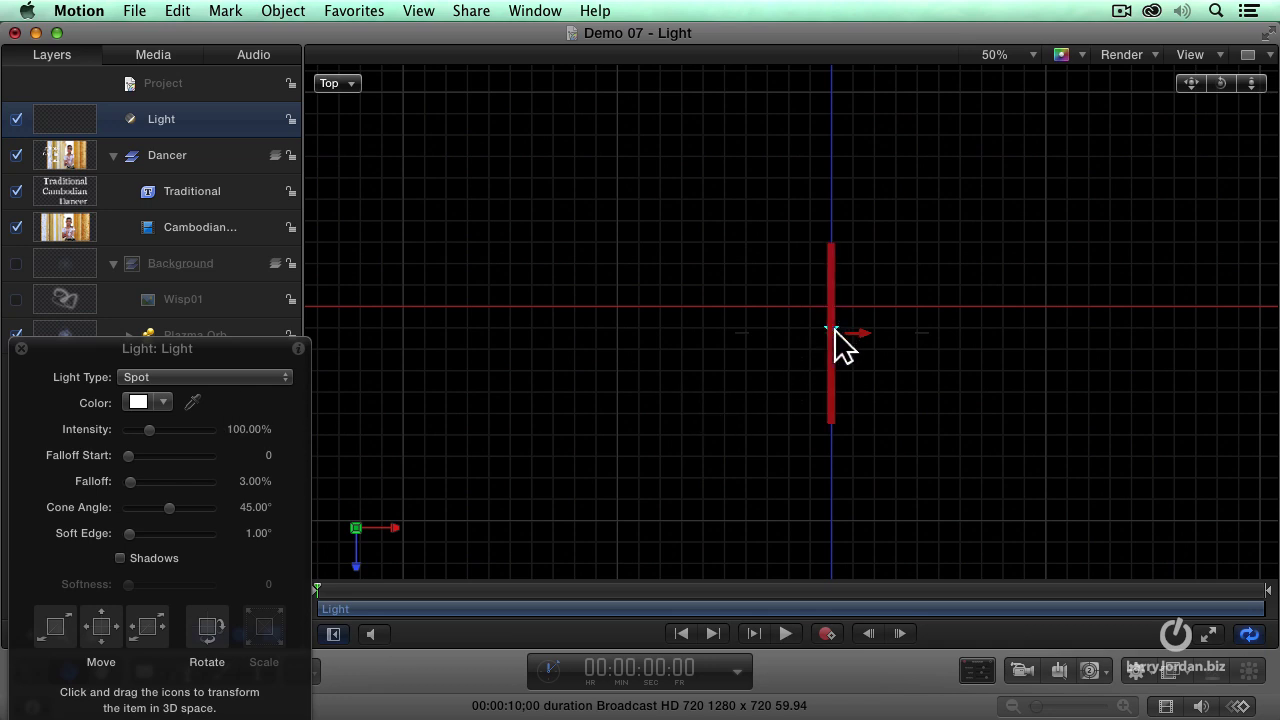
{"action": "left_click", "coordinate": [183, 380]}
{"action": "left_click", "coordinate": [255, 346]}
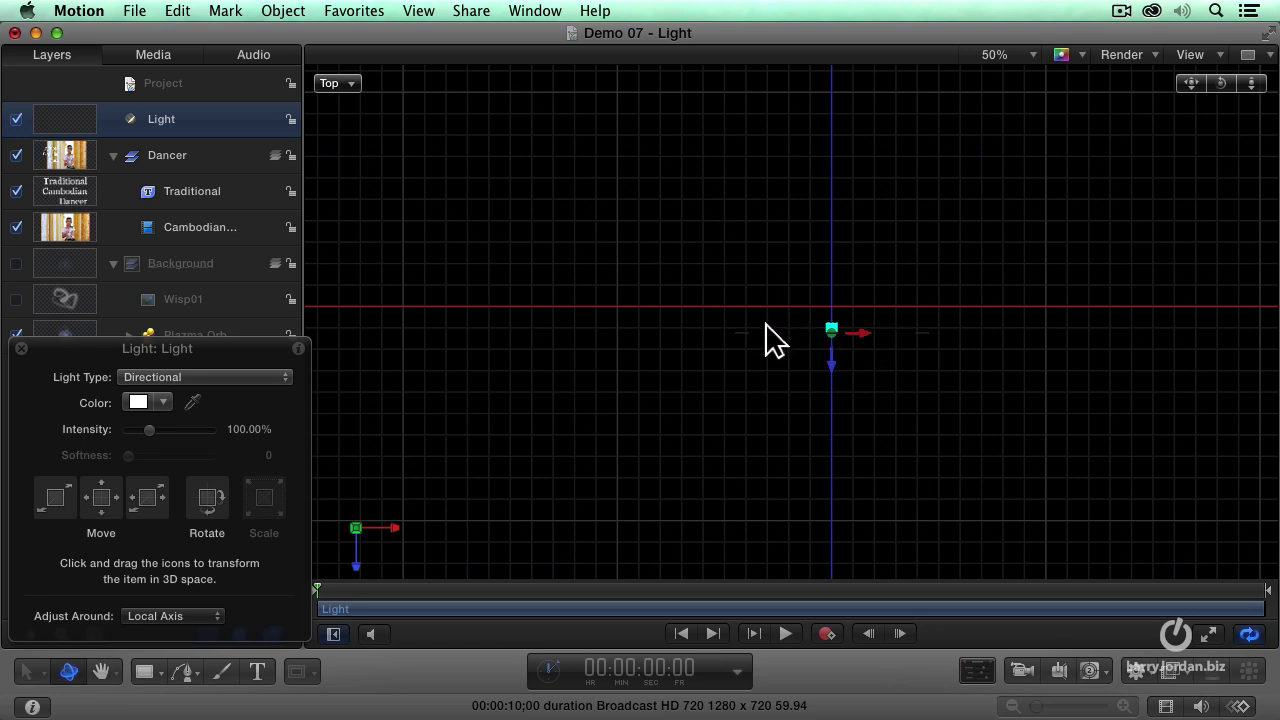
Rotate the directional light around its Y axis to about -25° in the Top view.
{"action": "mouse_move", "coordinate": [741, 345]}
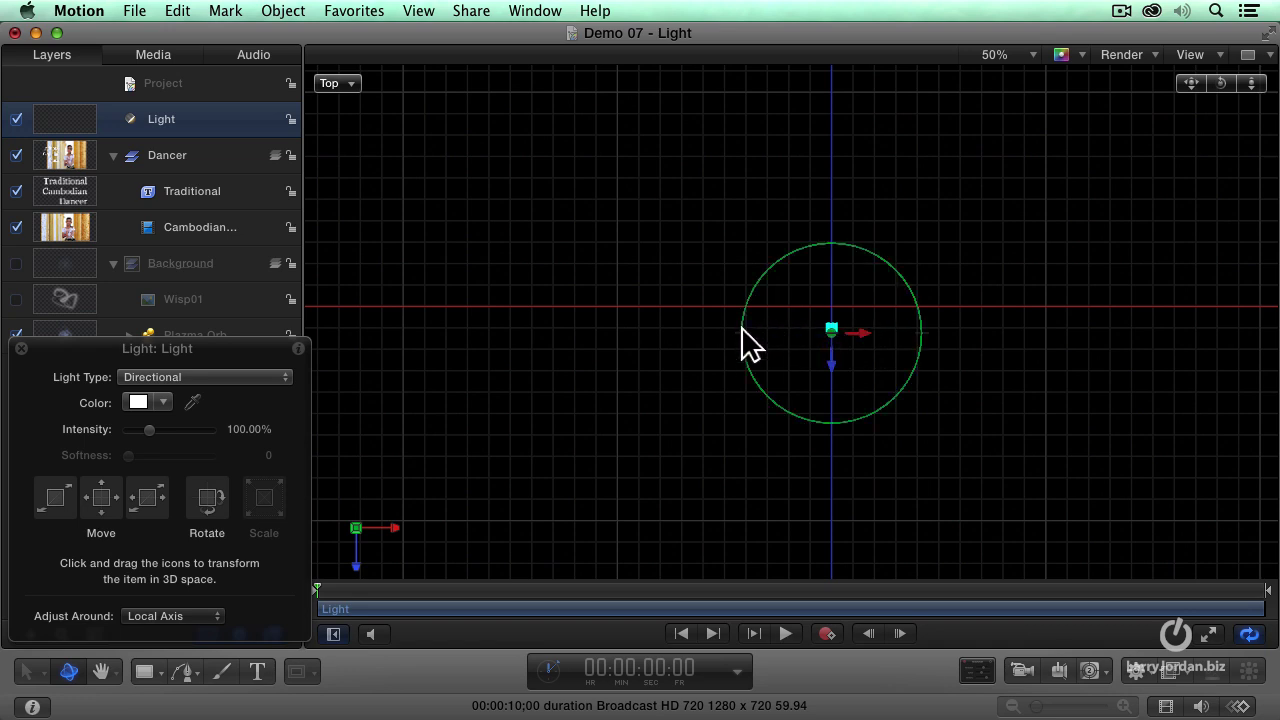
{"action": "left_click_drag", "start_coordinate": [741, 345], "coordinate": [788, 394]}
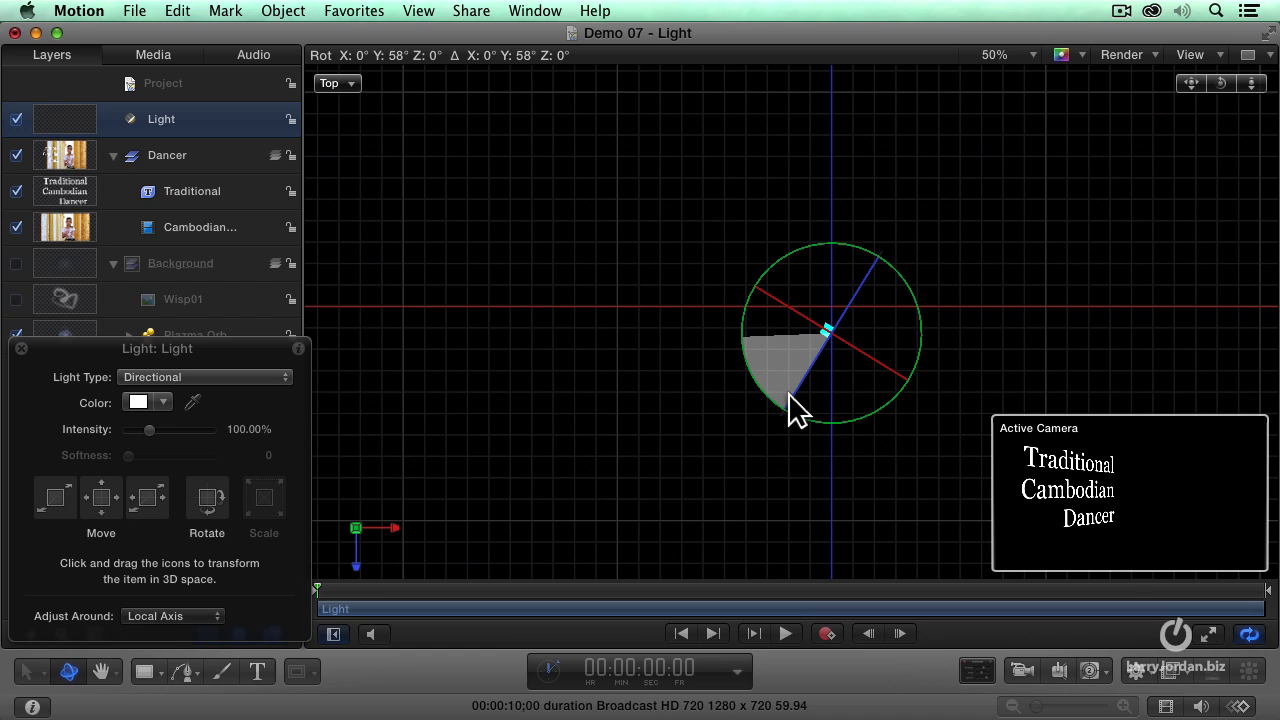
{"action": "left_click_drag", "start_coordinate": [789, 394], "coordinate": [876, 283]}
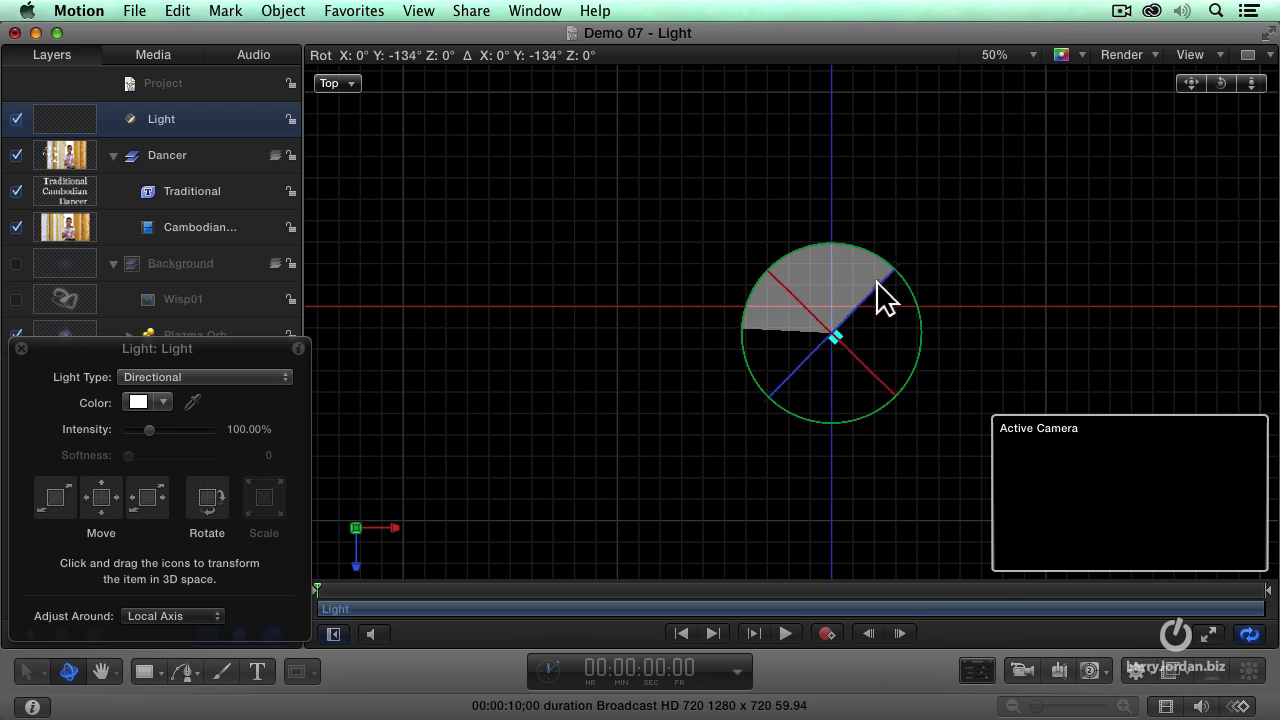
{"action": "left_click_drag", "start_coordinate": [876, 283], "coordinate": [800, 380]}
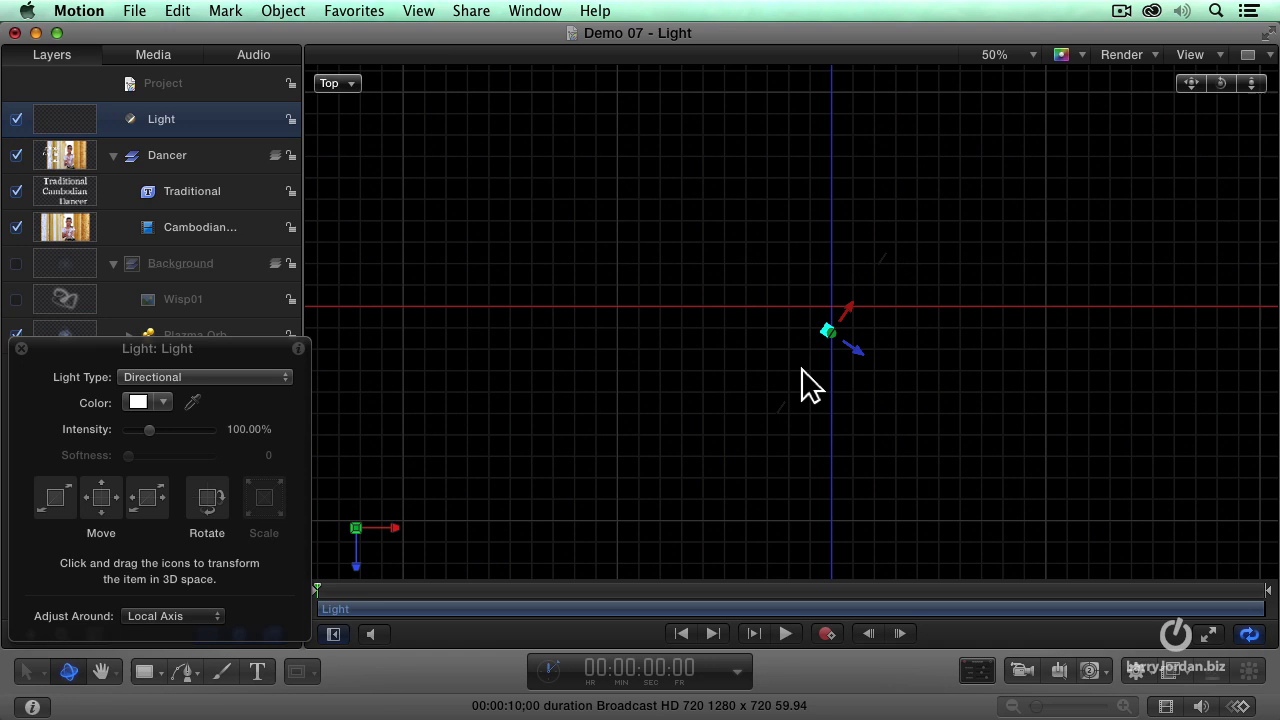
{"action": "left_click", "coordinate": [332, 85]}
Return to the Active Camera view and tint the light light orange (R255 G192 B145).
{"action": "left_click", "coordinate": [404, 97]}
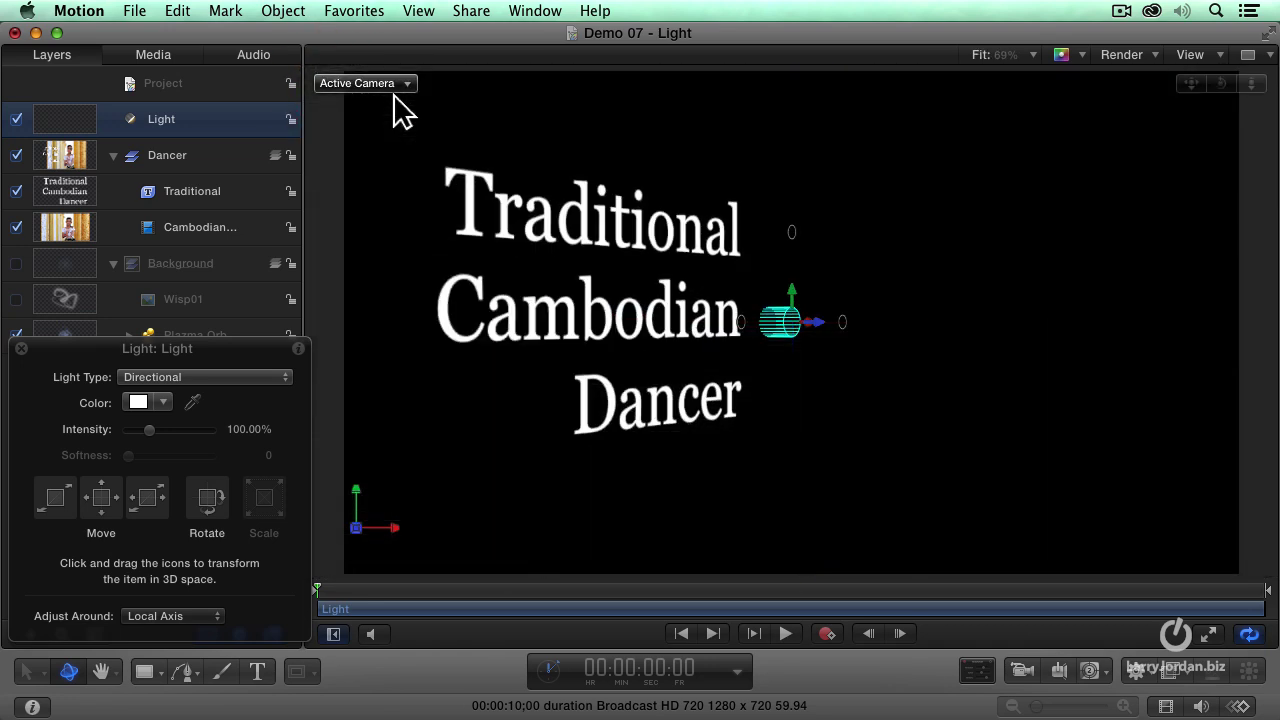
{"action": "left_click", "coordinate": [162, 402]}
{"action": "left_click", "coordinate": [170, 432]}
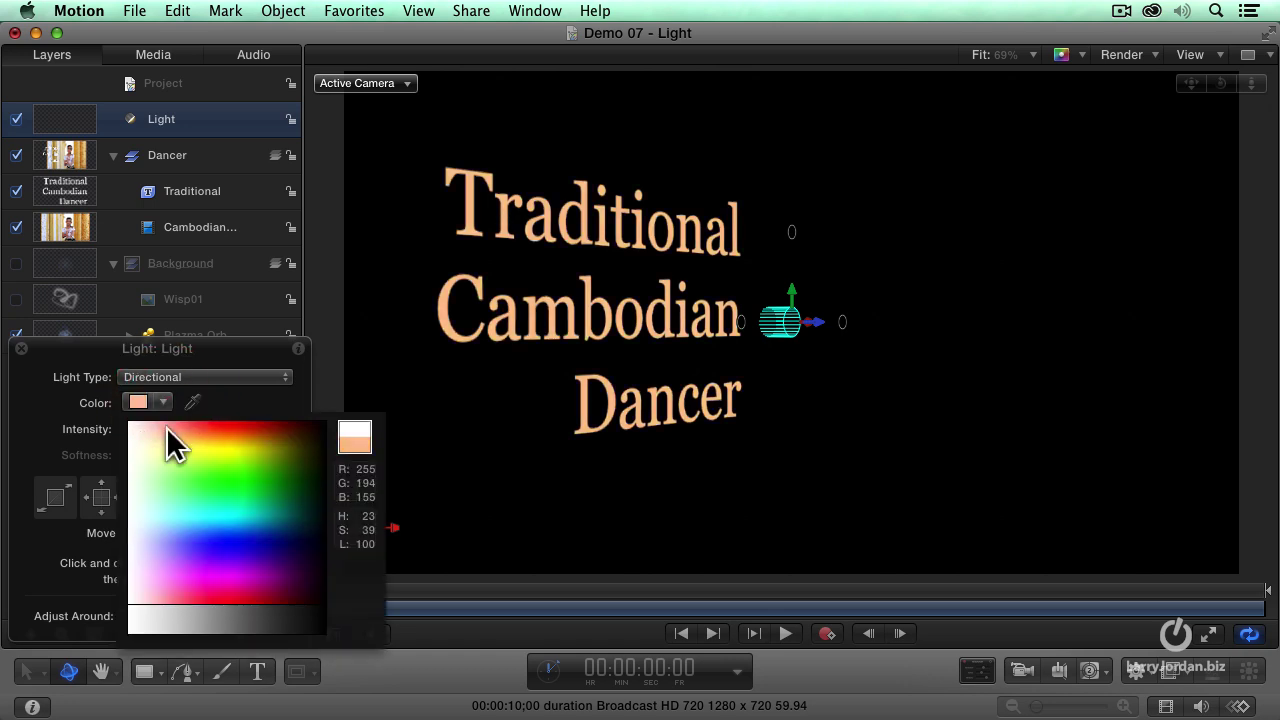
{"action": "left_click", "coordinate": [167, 430]}
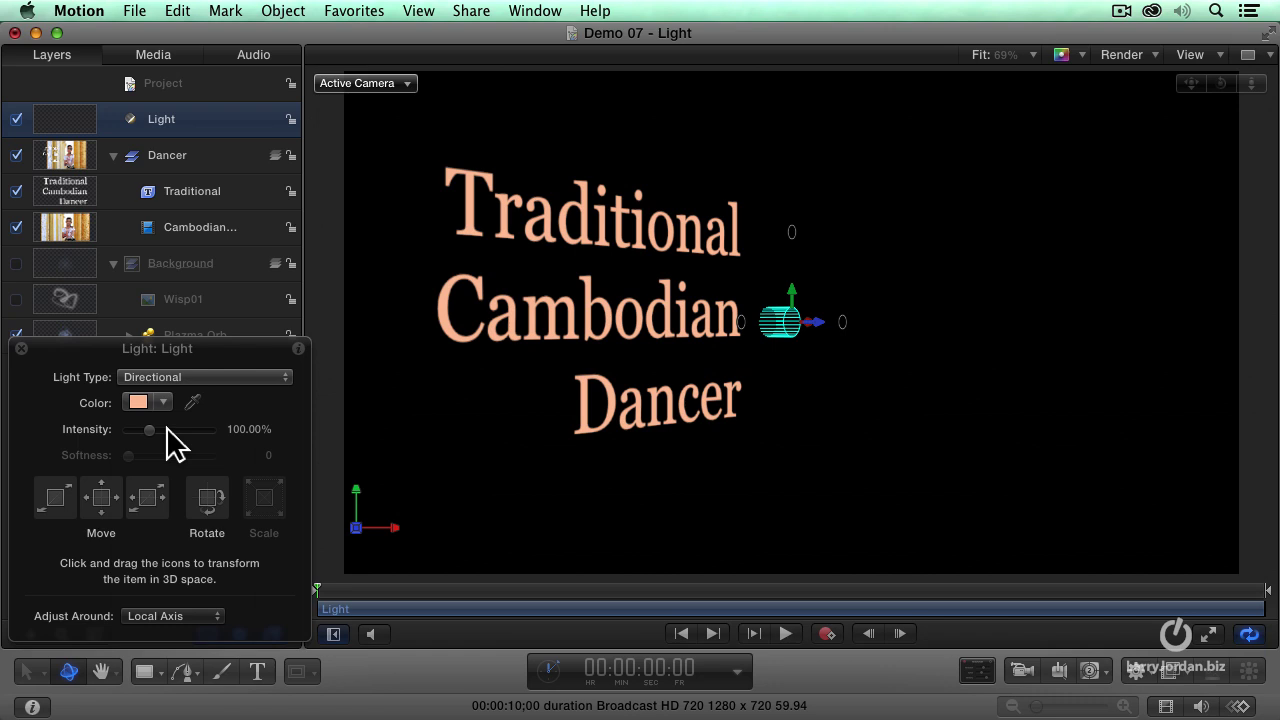
{"action": "mouse_move", "coordinate": [322, 592]}
{"action": "left_mouse_down"}
{"action": "mouse_move", "coordinate": [1009, 603]}
{"action": "mouse_move", "coordinate": [800, 586]}
{"action": "mouse_move", "coordinate": [314, 591]}
{"action": "left_mouse_up"}
Add a Spin behavior to the light, set to a horizontal counter-clockwise rotation.
{"action": "left_click", "coordinate": [22, 350]}
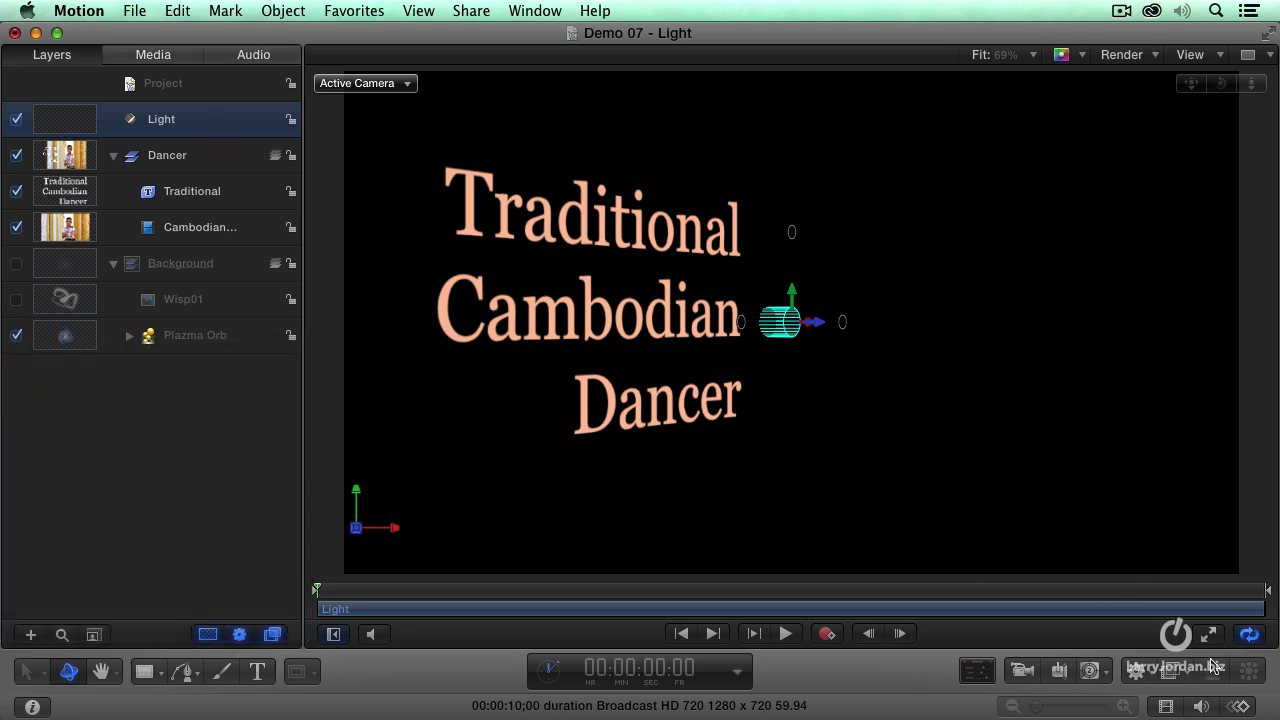
{"action": "left_click", "coordinate": [1138, 670]}
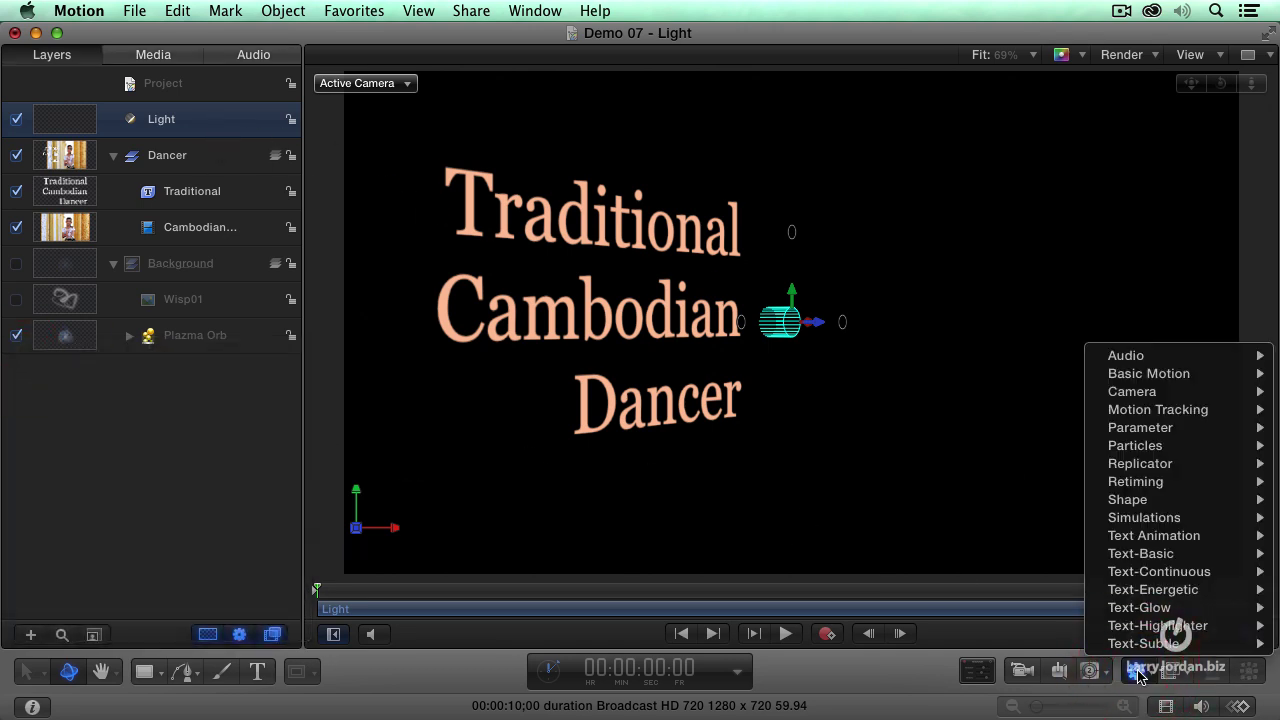
{"action": "mouse_move", "coordinate": [1165, 373]}
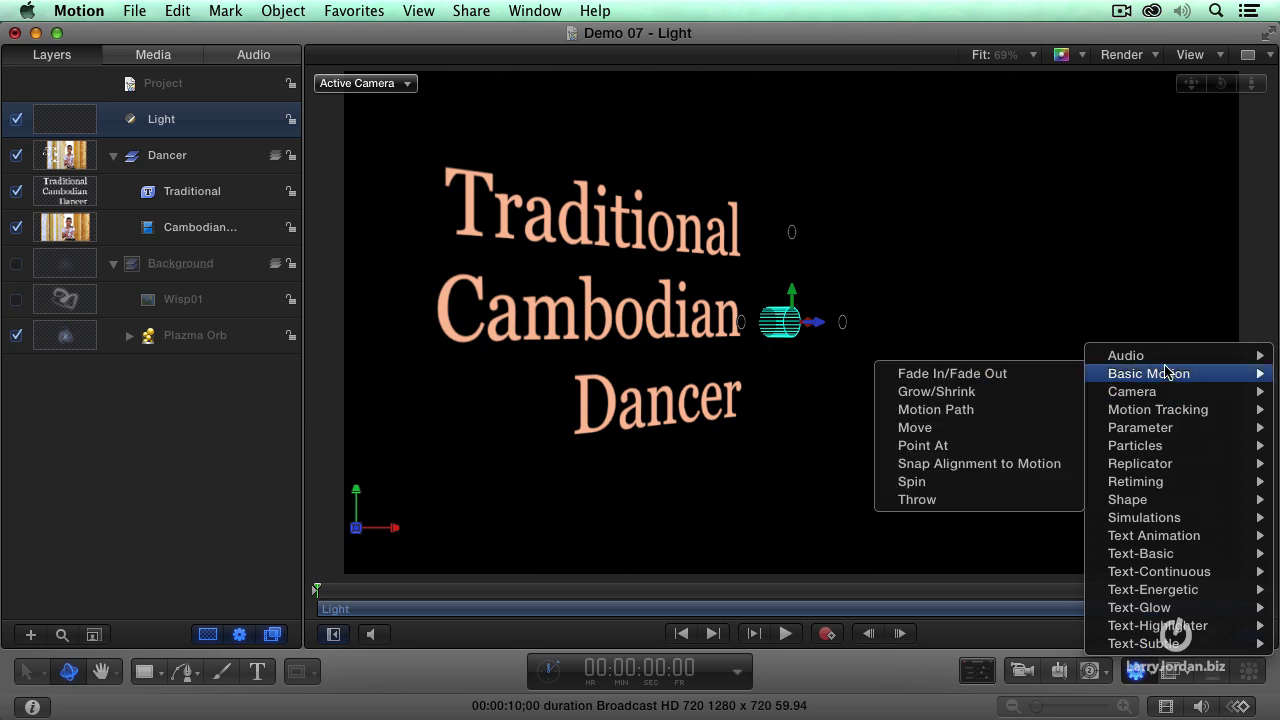
{"action": "left_click", "coordinate": [957, 487]}
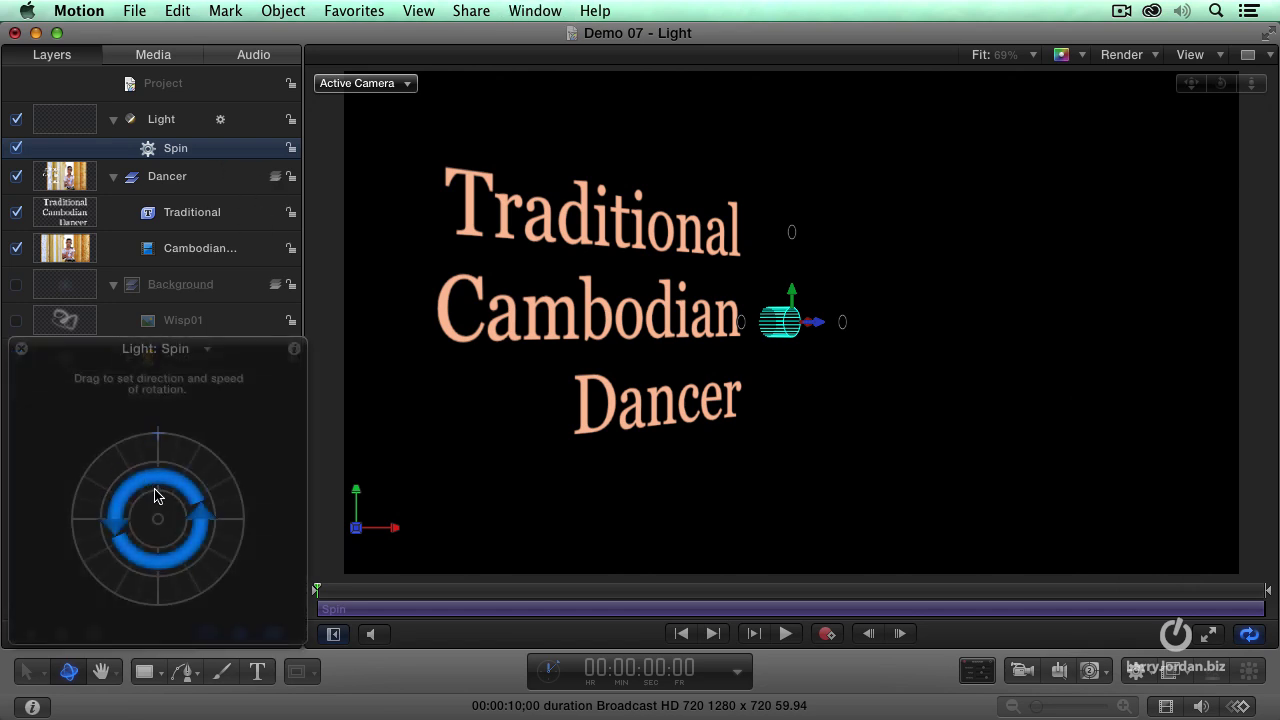
{"action": "left_click_drag", "start_coordinate": [163, 471], "coordinate": [151, 517]}
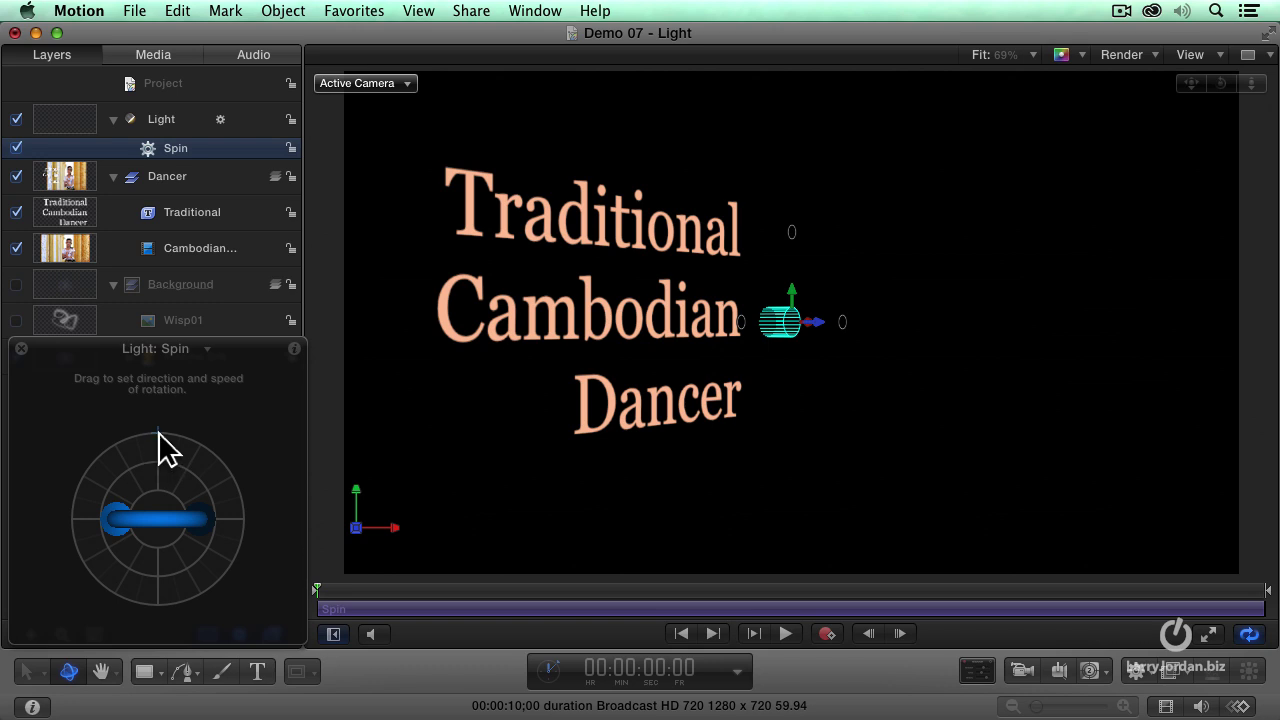
{"action": "mouse_move", "coordinate": [158, 432]}
{"action": "left_mouse_down"}
{"action": "mouse_move", "coordinate": [103, 455]}
{"action": "mouse_move", "coordinate": [72, 508]}
{"action": "left_mouse_up"}
Preview the spin from the start, watching the light sweep from title to dancer.
{"action": "key", "text": "space"}
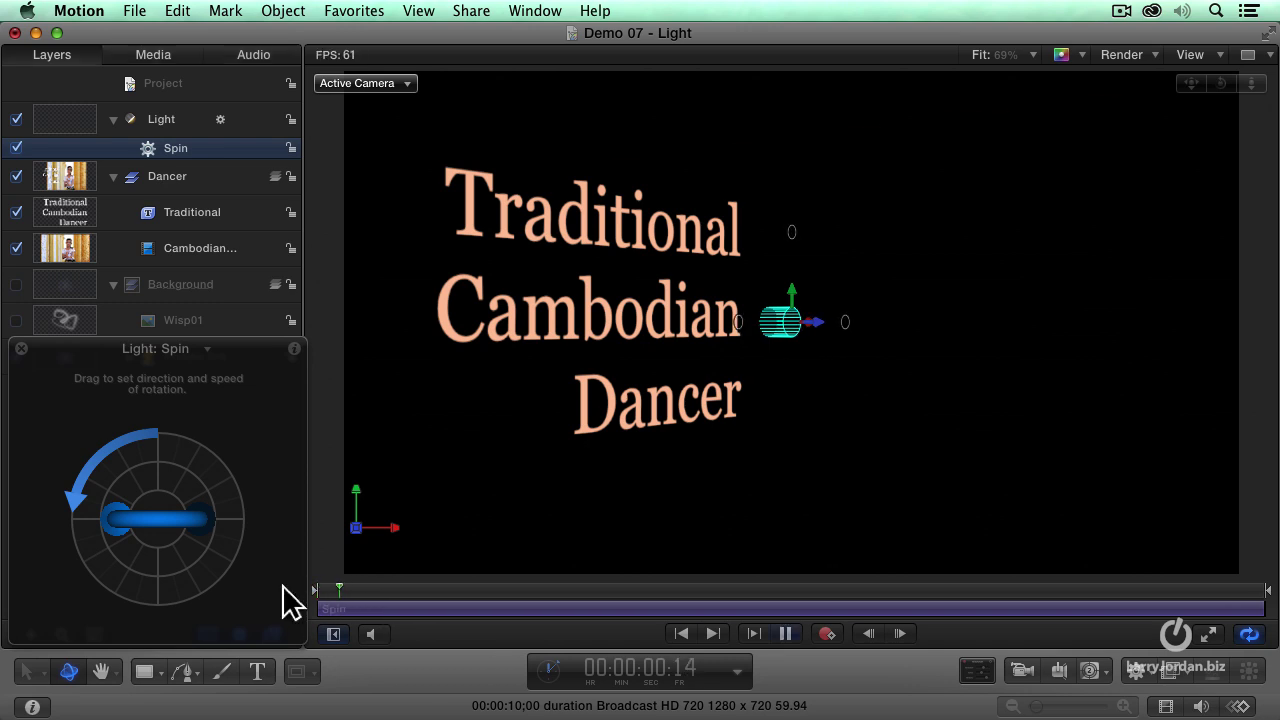
{"action": "key", "text": "space"}
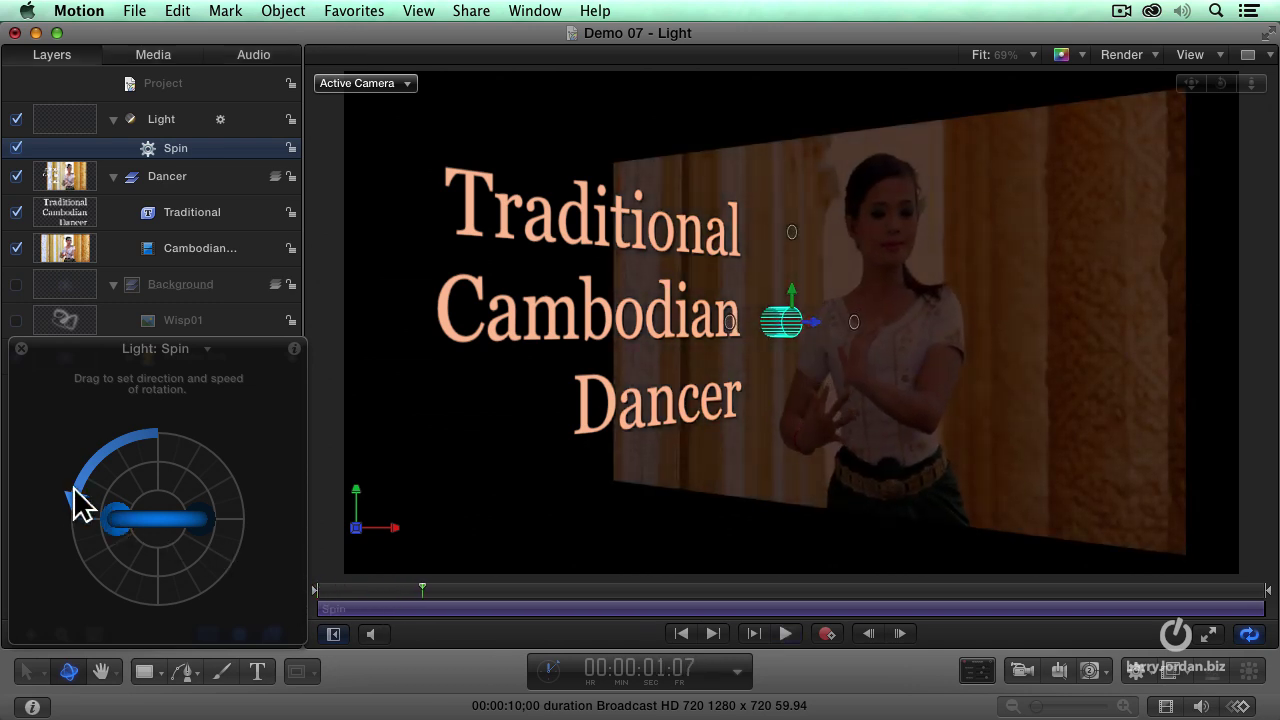
{"action": "left_click_drag", "start_coordinate": [420, 590], "coordinate": [294, 591]}
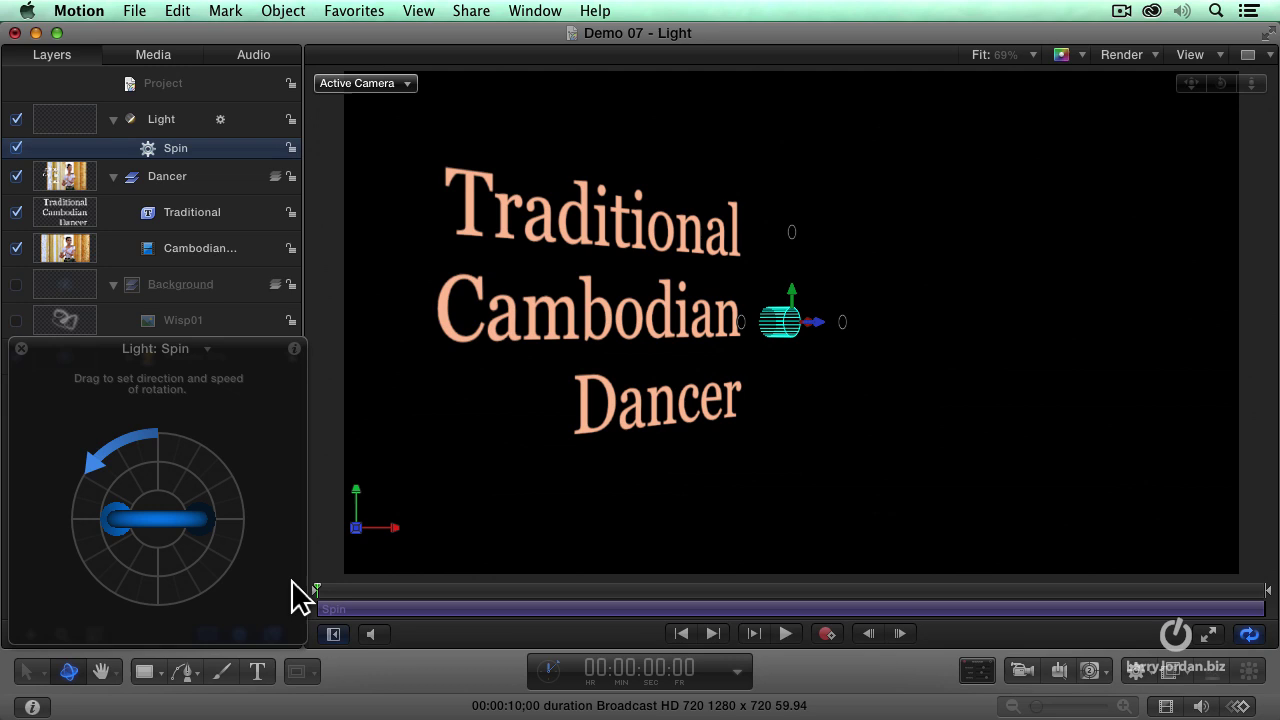
{"action": "key", "text": "space"}
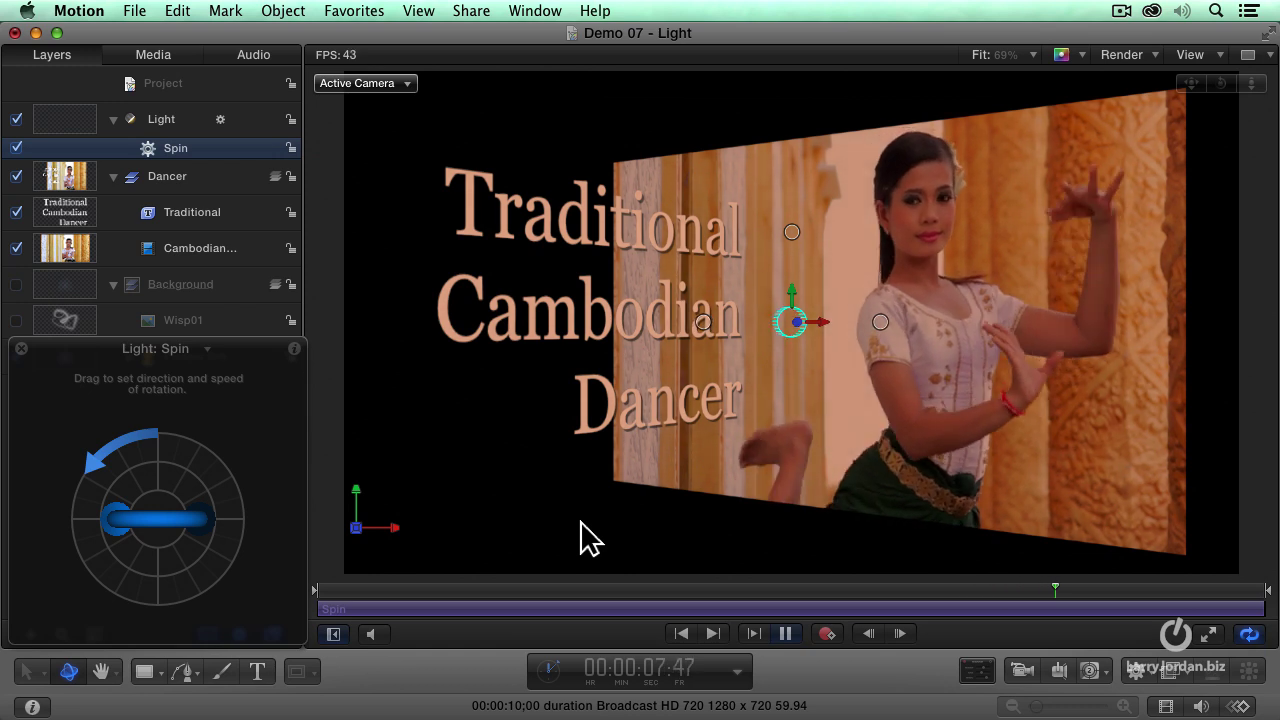
{"action": "key", "text": "space"}
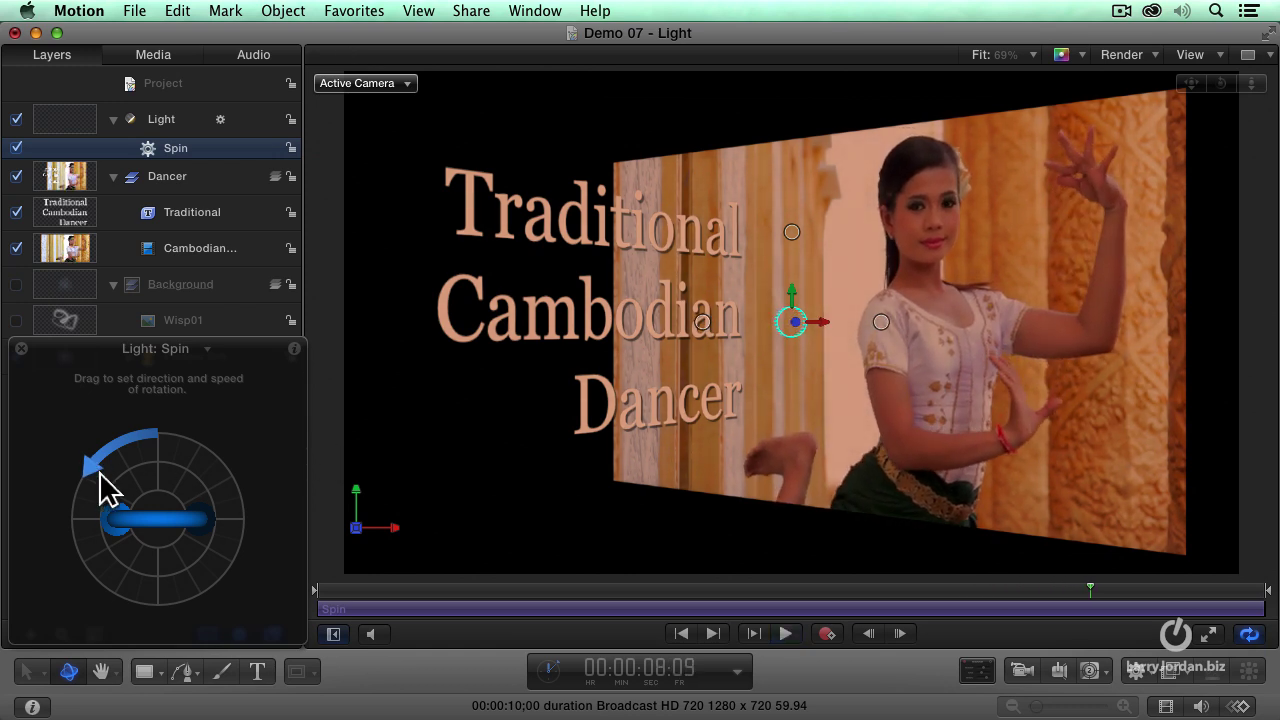
Lengthen the Spin's counter-clockwise arc, replay from the start, and scrub to check the lighting.
{"action": "left_click_drag", "start_coordinate": [103, 488], "coordinate": [112, 554]}
{"action": "key", "text": "Home"}
{"action": "key", "text": "space"}
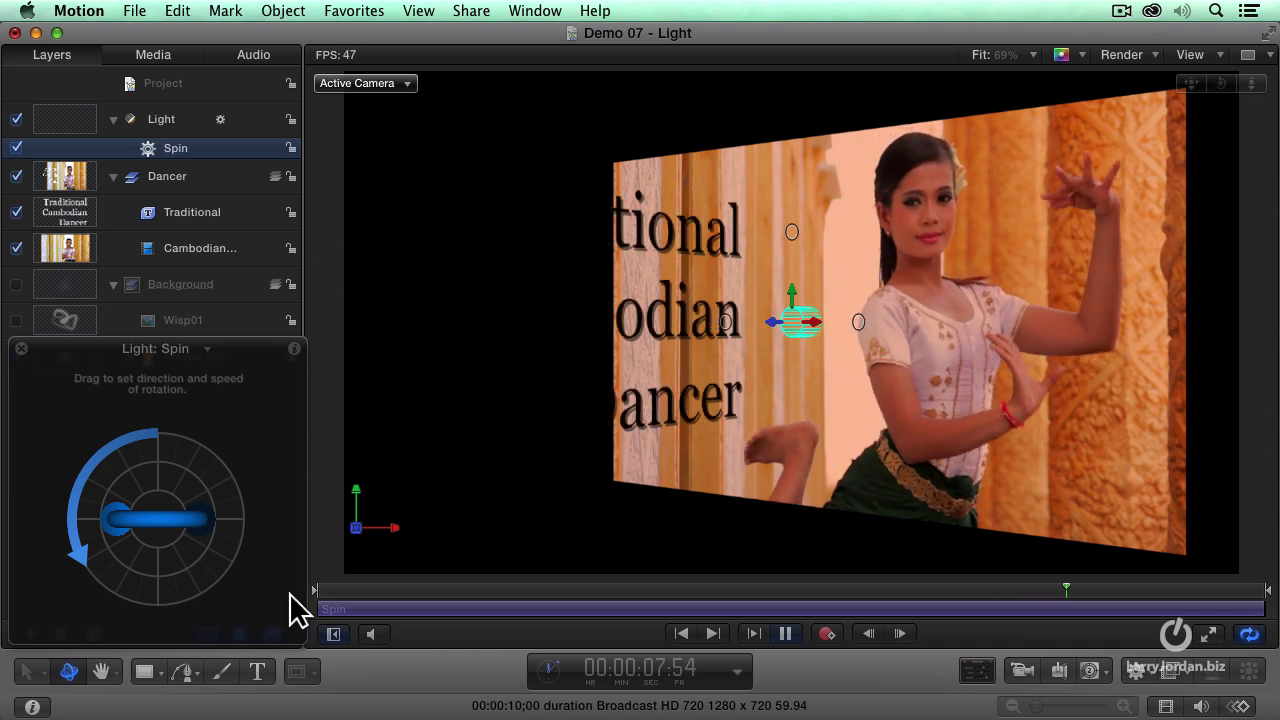
{"action": "key", "text": "space"}
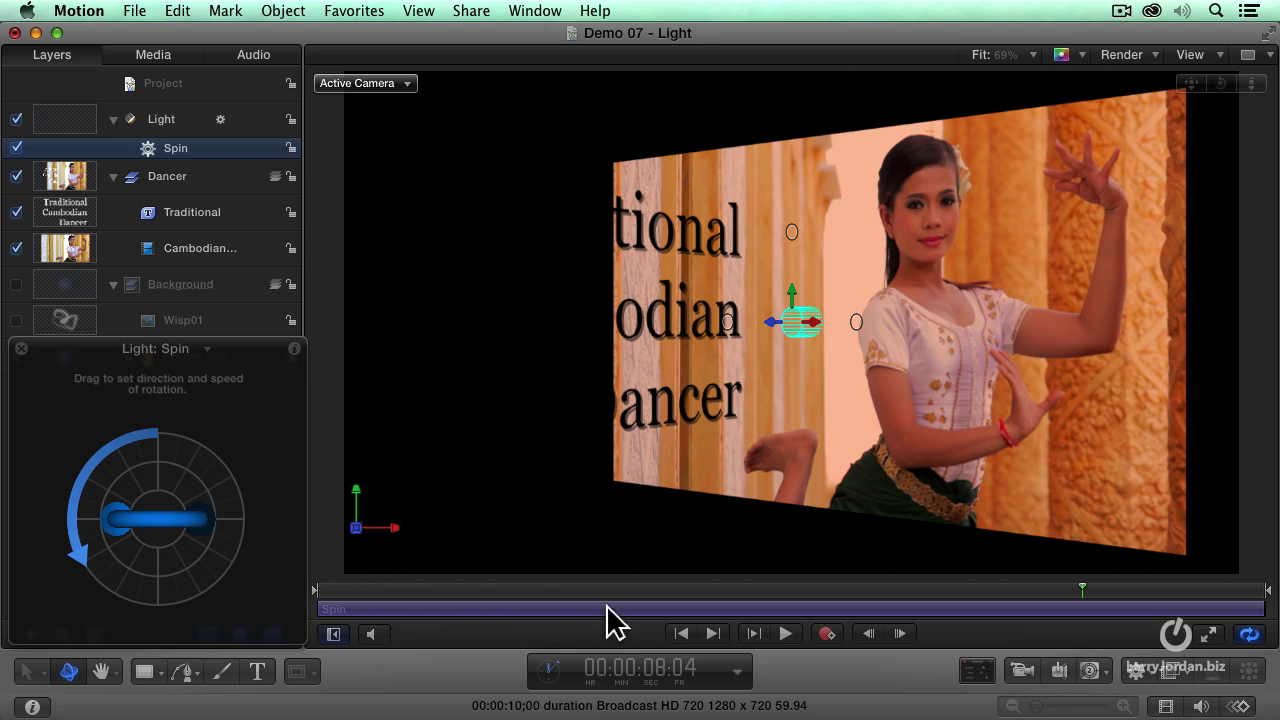
{"action": "left_click", "coordinate": [517, 591]}
{"action": "left_click_drag", "start_coordinate": [515, 592], "coordinate": [362, 591]}
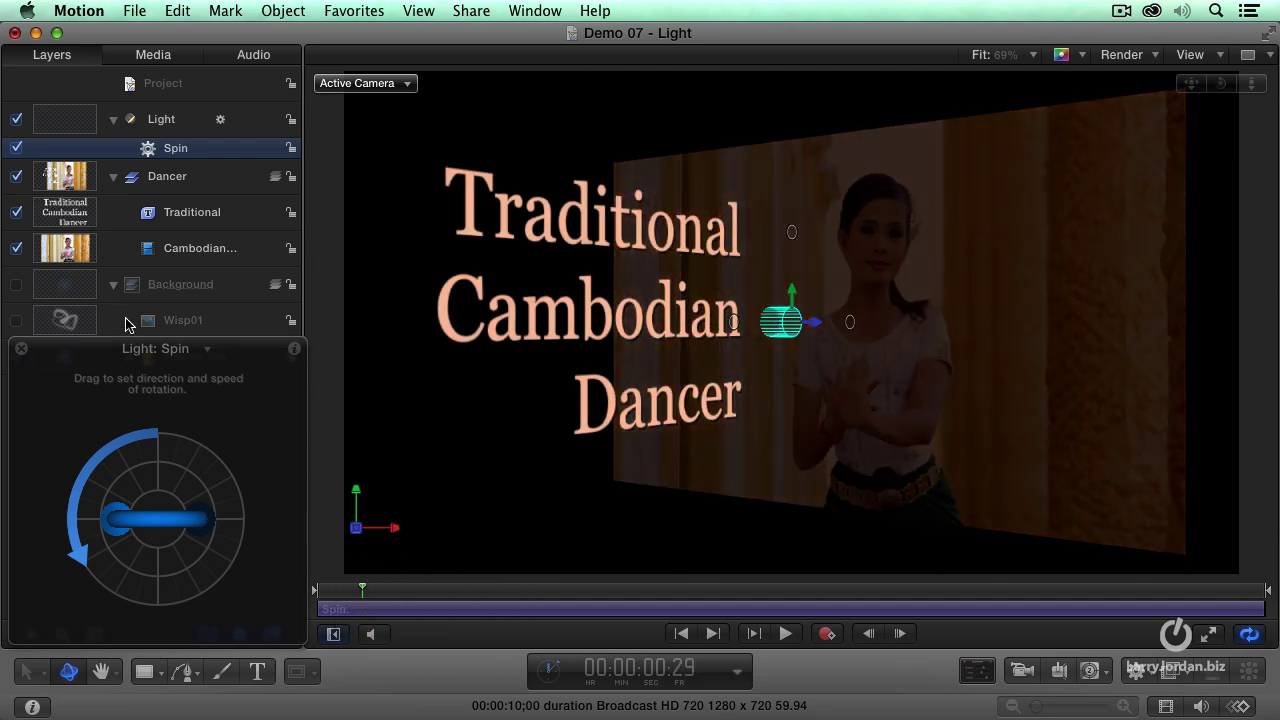
Switch the HUD to Light settings, change the light to Spot, and return to the start.
{"action": "left_click", "coordinate": [207, 349]}
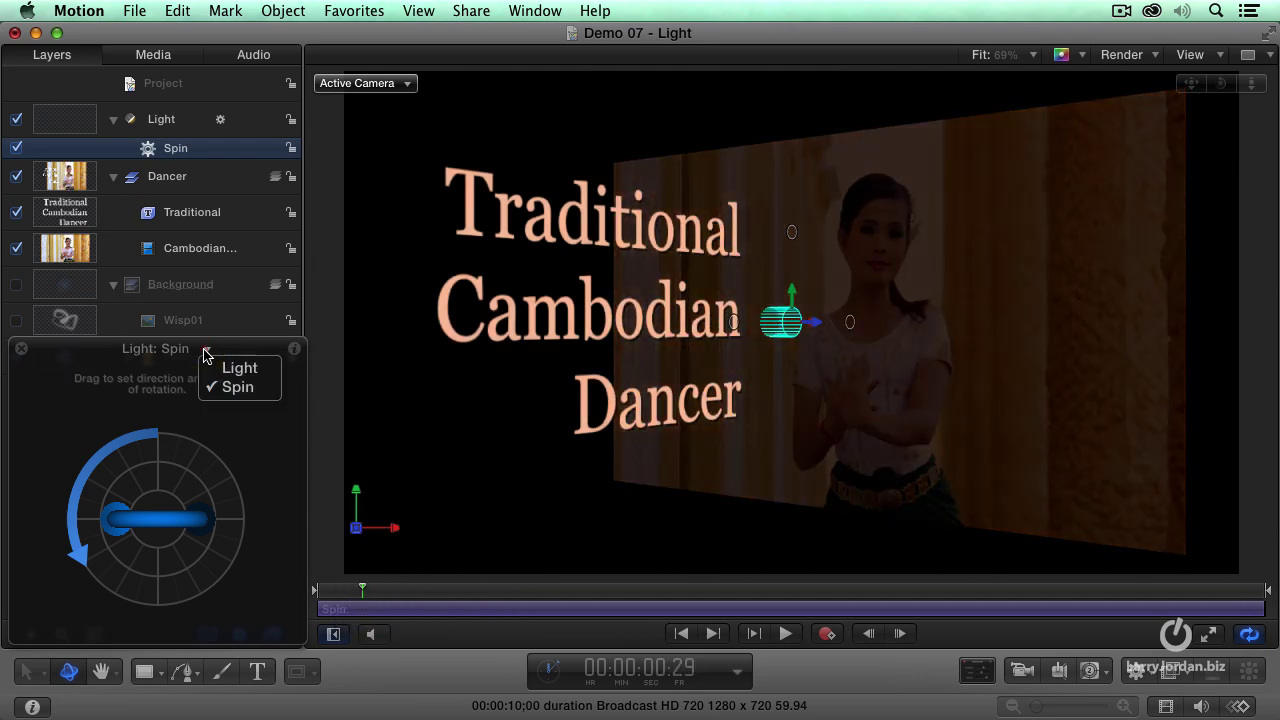
{"action": "left_click", "coordinate": [227, 372]}
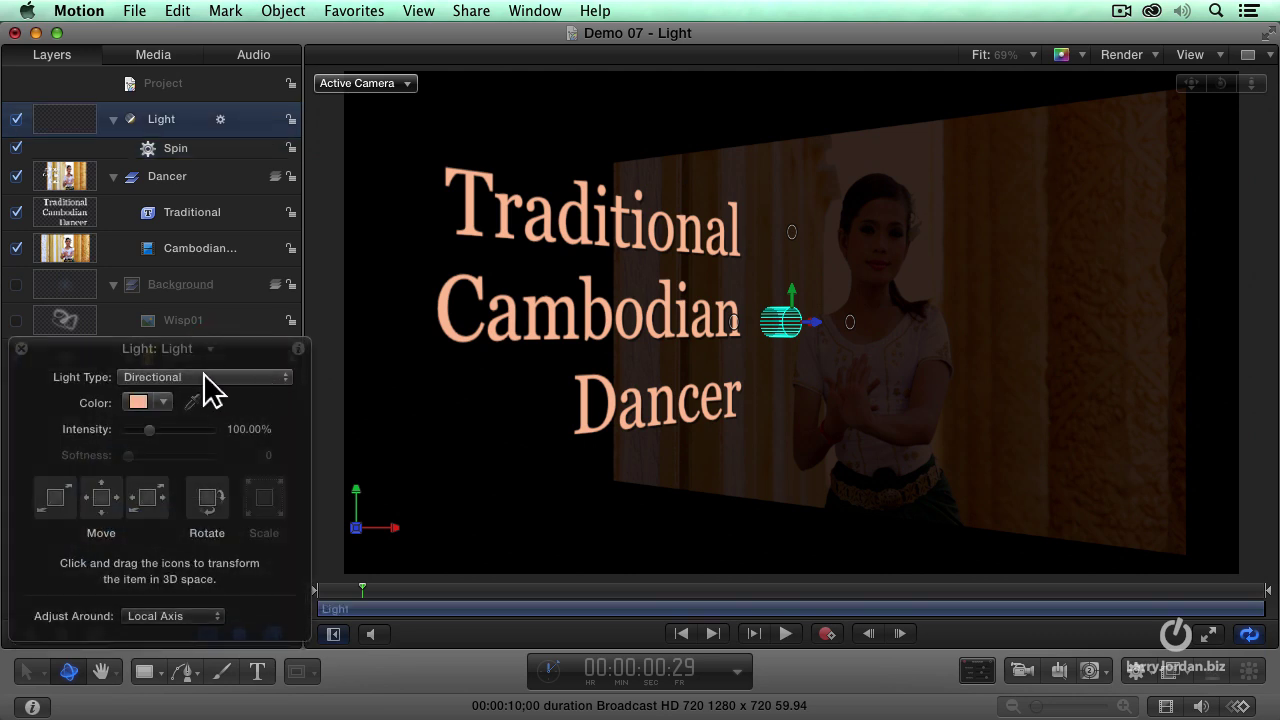
{"action": "left_click", "coordinate": [203, 376]}
{"action": "left_click", "coordinate": [203, 409]}
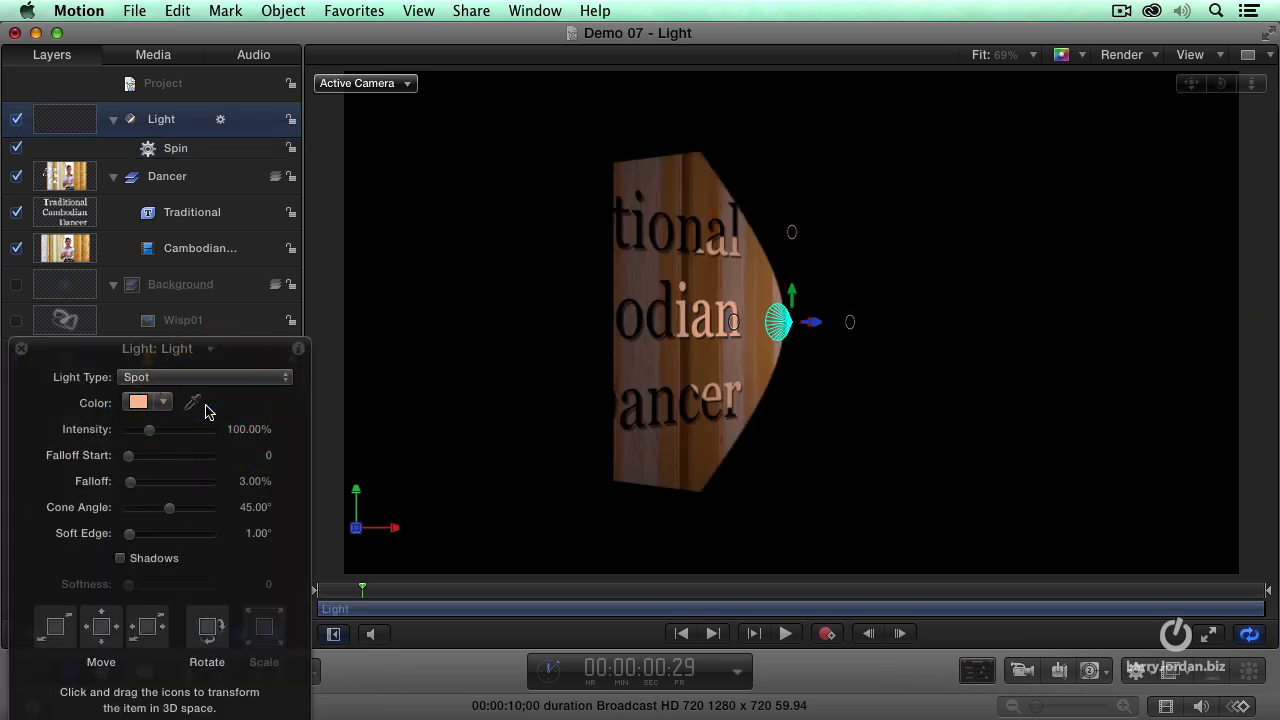
{"action": "left_click_drag", "start_coordinate": [171, 348], "coordinate": [240, 321]}
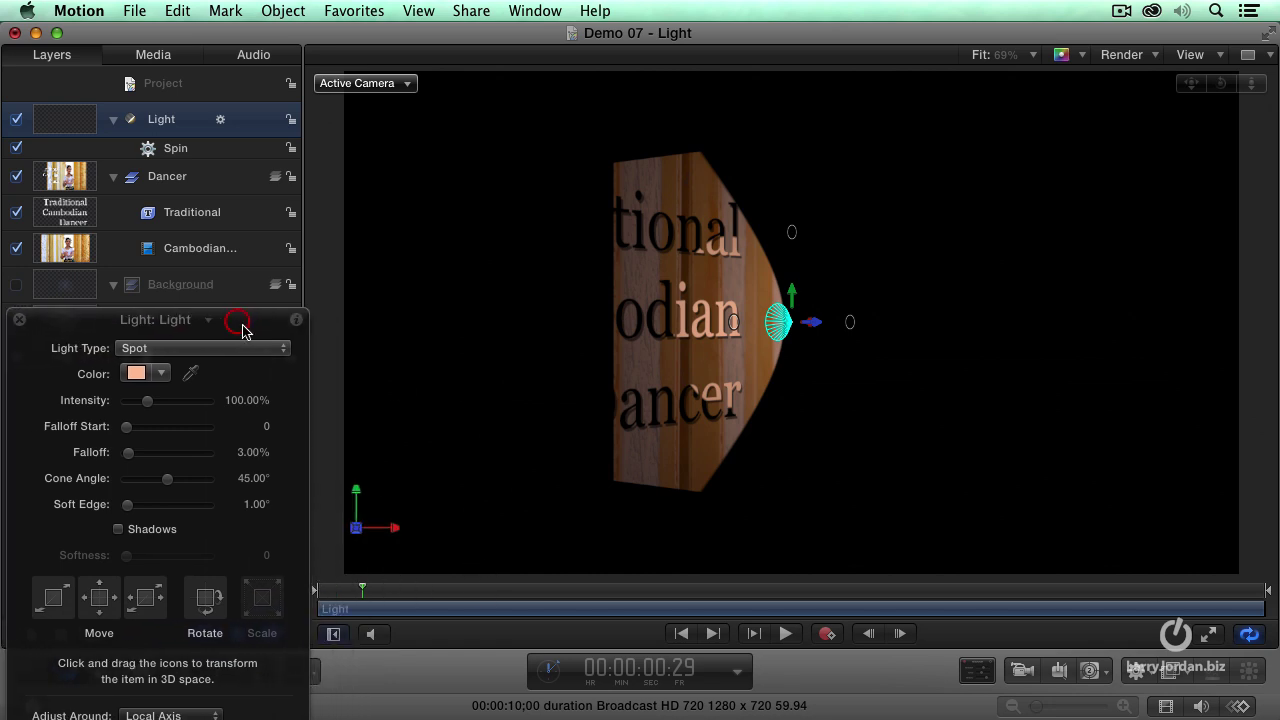
{"action": "key", "text": "Home"}
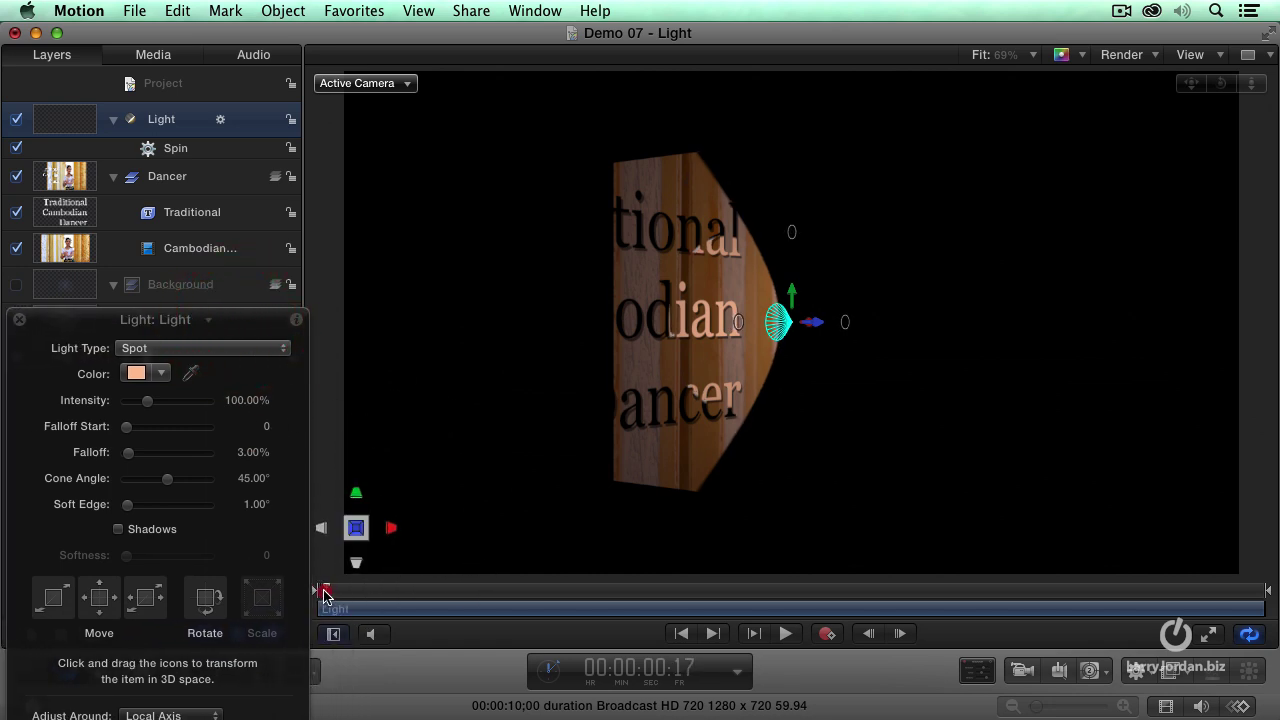
{"action": "left_click", "coordinate": [262, 597]}
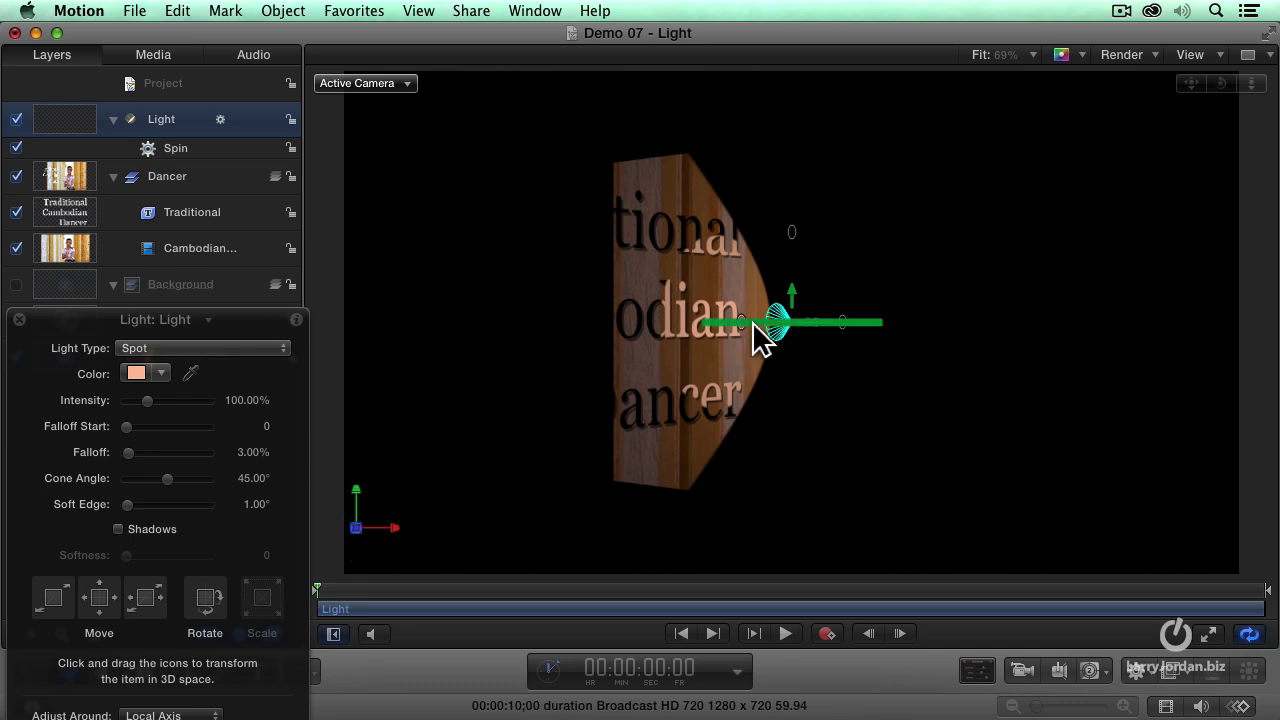
Re-aim the spotlight, set Soft Edge 13.07° and Falloff 3.92%, and enable Shadows.
{"action": "mouse_move", "coordinate": [752, 321]}
{"action": "left_mouse_down"}
{"action": "mouse_move", "coordinate": [760, 336]}
{"action": "mouse_move", "coordinate": [772, 321]}
{"action": "left_mouse_up"}
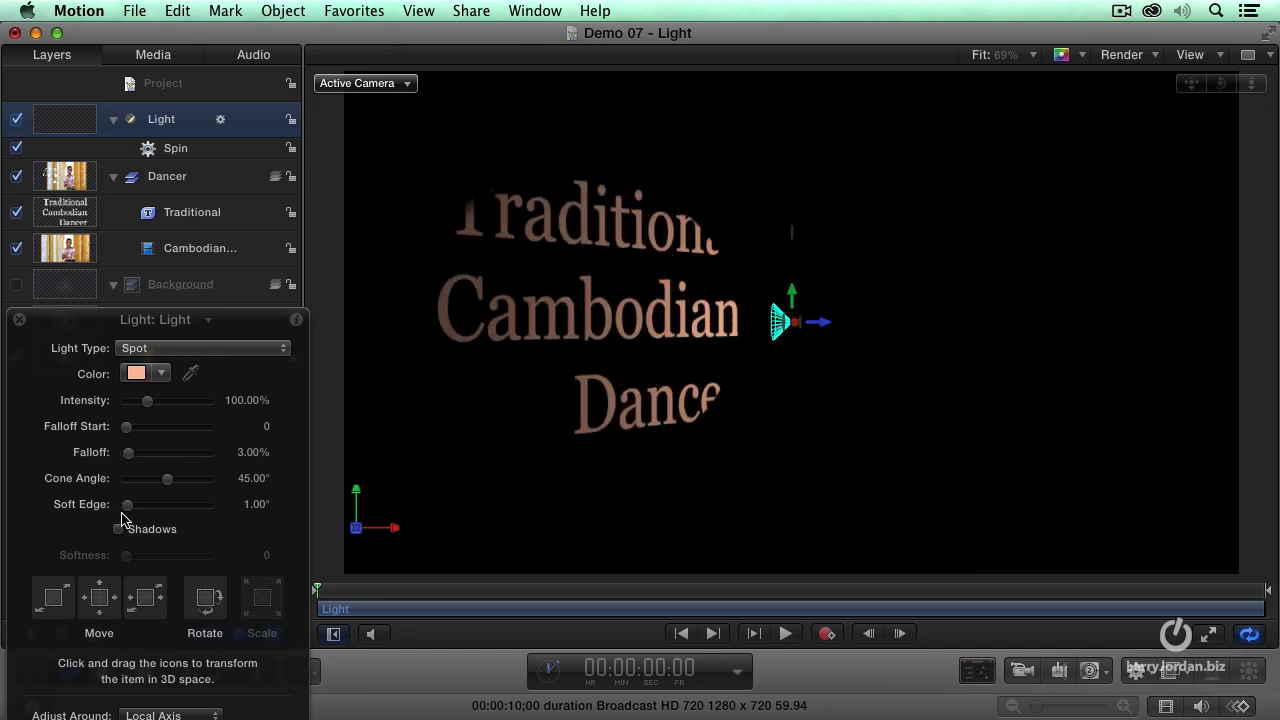
{"action": "left_click_drag", "start_coordinate": [127, 504], "coordinate": [137, 508]}
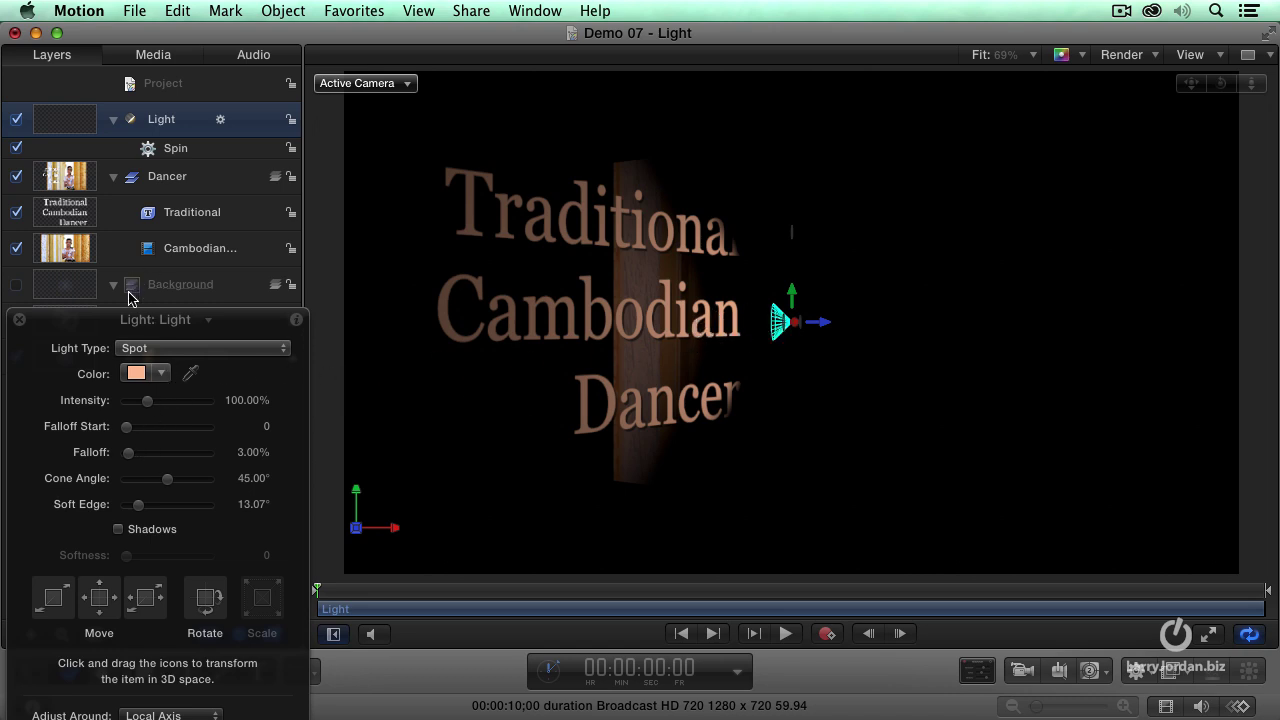
{"action": "left_click_drag", "start_coordinate": [106, 323], "coordinate": [118, 320]}
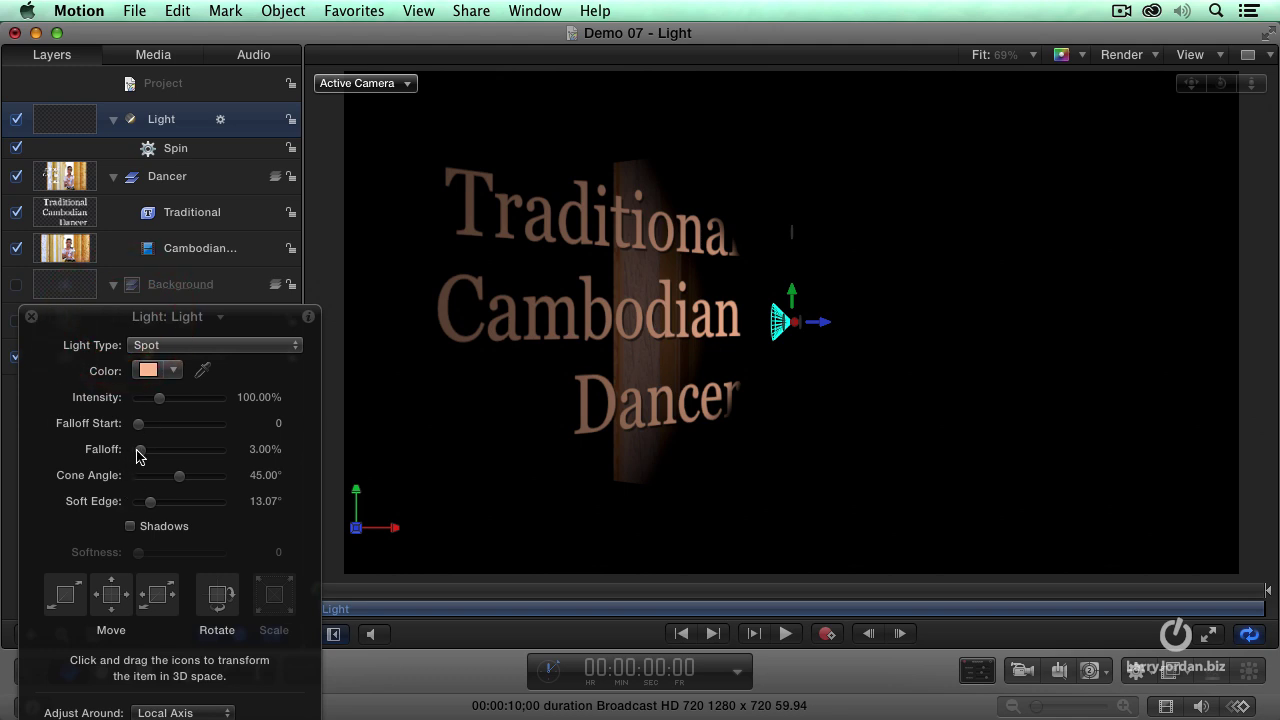
{"action": "left_click_drag", "start_coordinate": [139, 452], "coordinate": [142, 450]}
{"action": "left_click", "coordinate": [130, 525]}
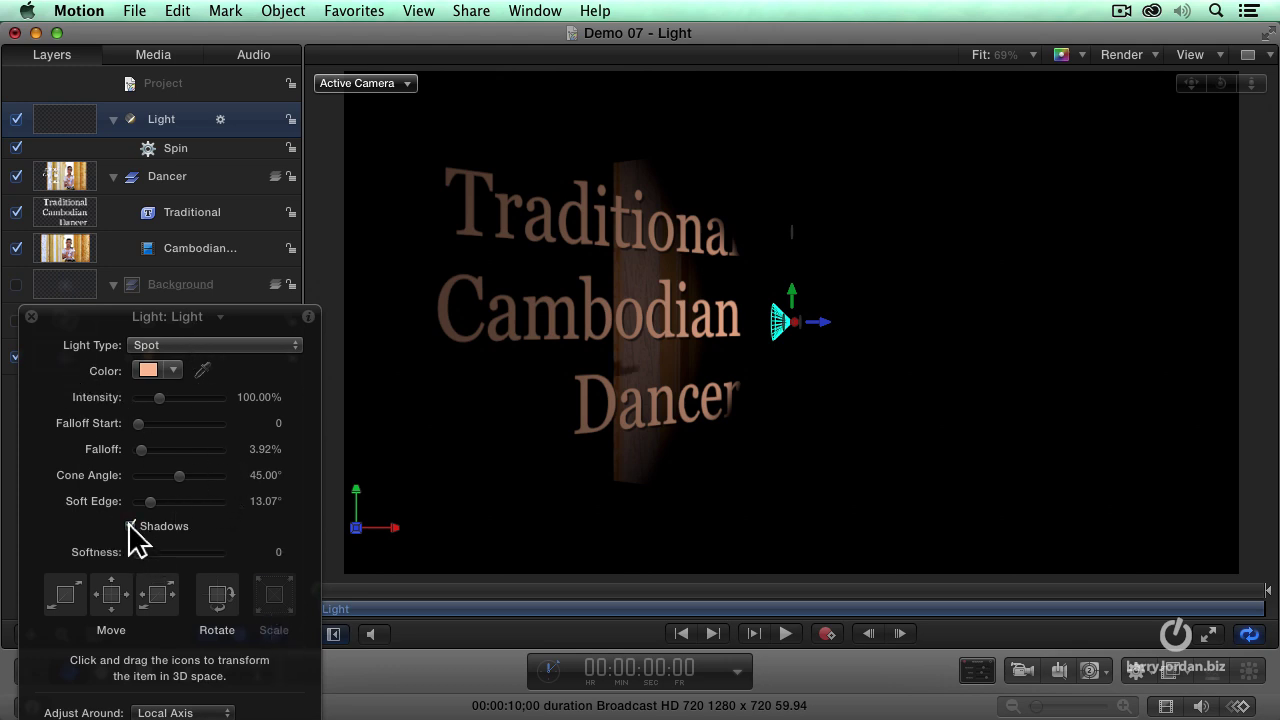
{"action": "mouse_move", "coordinate": [420, 588]}
{"action": "left_mouse_down"}
{"action": "mouse_move", "coordinate": [389, 606]}
{"action": "mouse_move", "coordinate": [280, 588]}
{"action": "left_mouse_up"}
{"action": "key", "text": "space"}
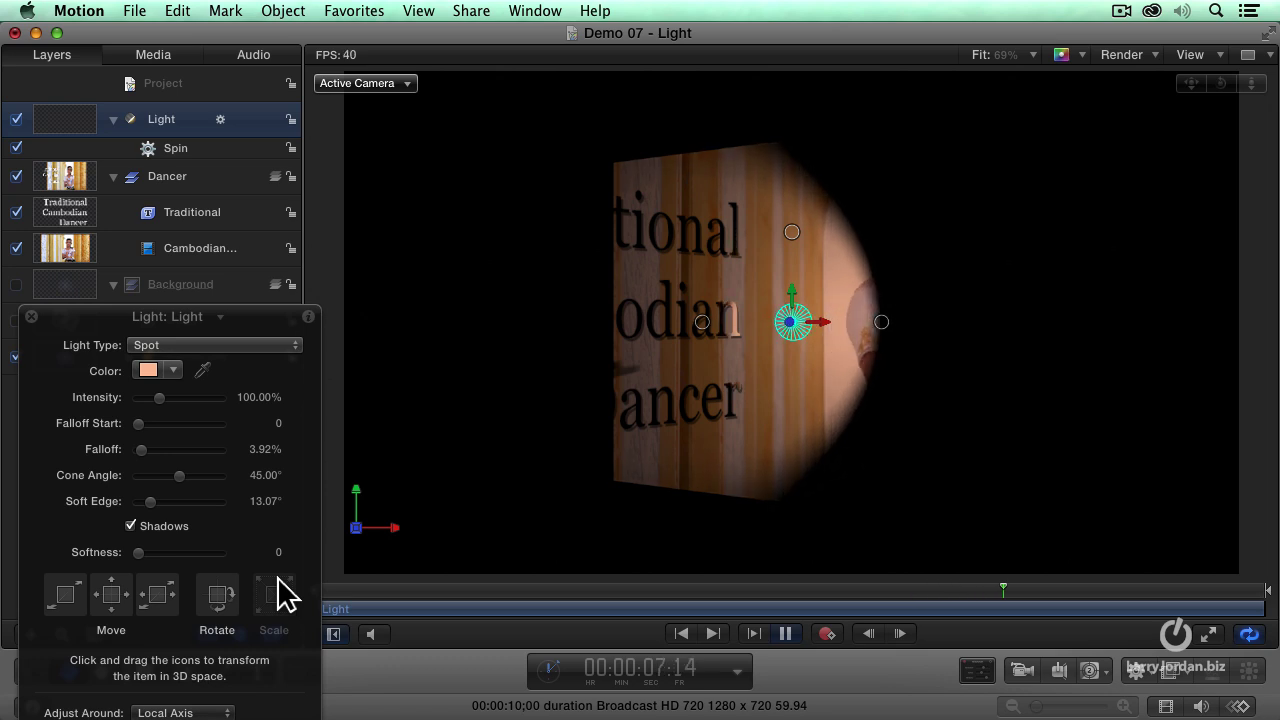
{"action": "key", "text": "space"}
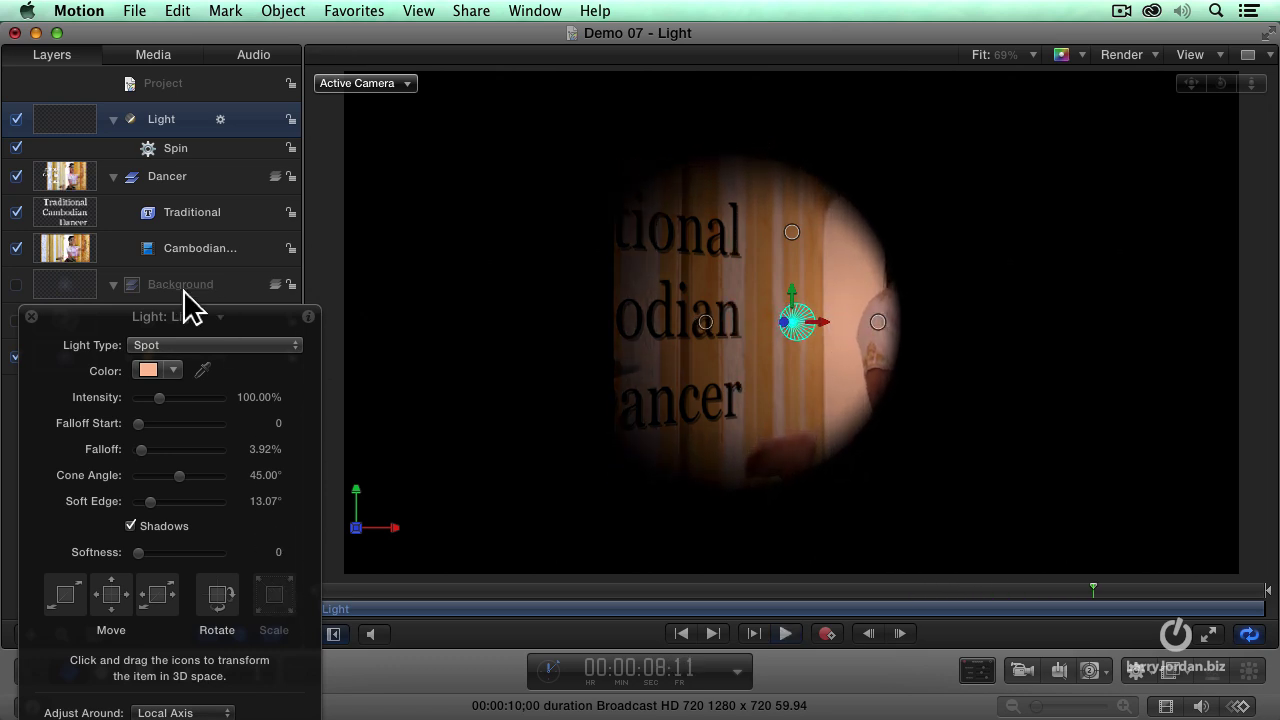
Lengthen the Spin behavior's arc so the spotlight reaches the dancer, then preview the pan from the start.
{"action": "left_click", "coordinate": [175, 152]}
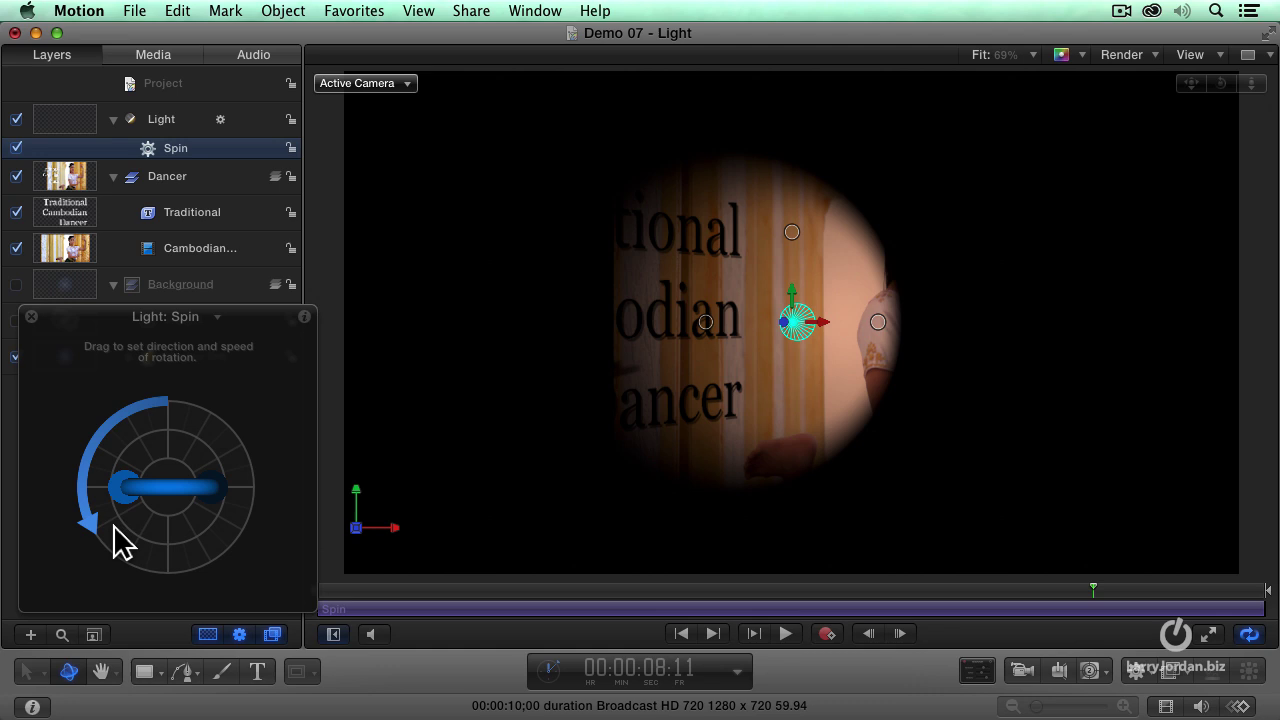
{"action": "left_click_drag", "start_coordinate": [120, 543], "coordinate": [157, 580]}
{"action": "key", "text": "Home"}
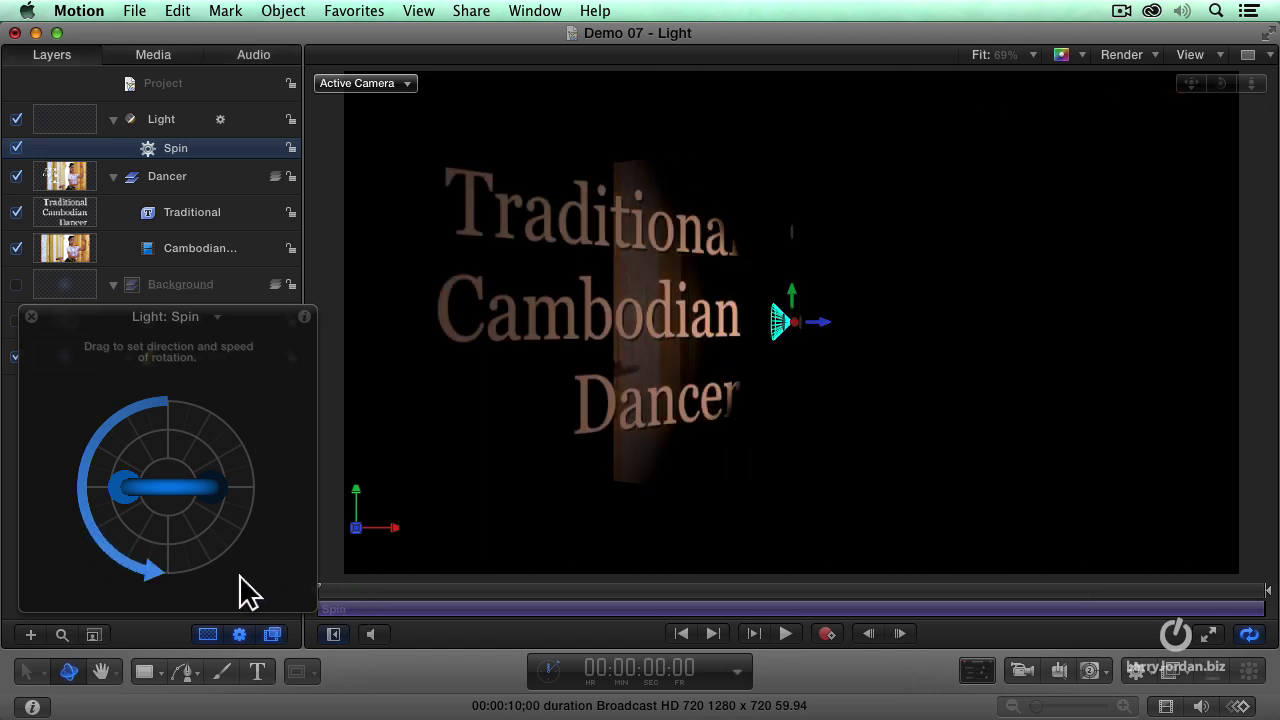
{"action": "key", "text": "space"}
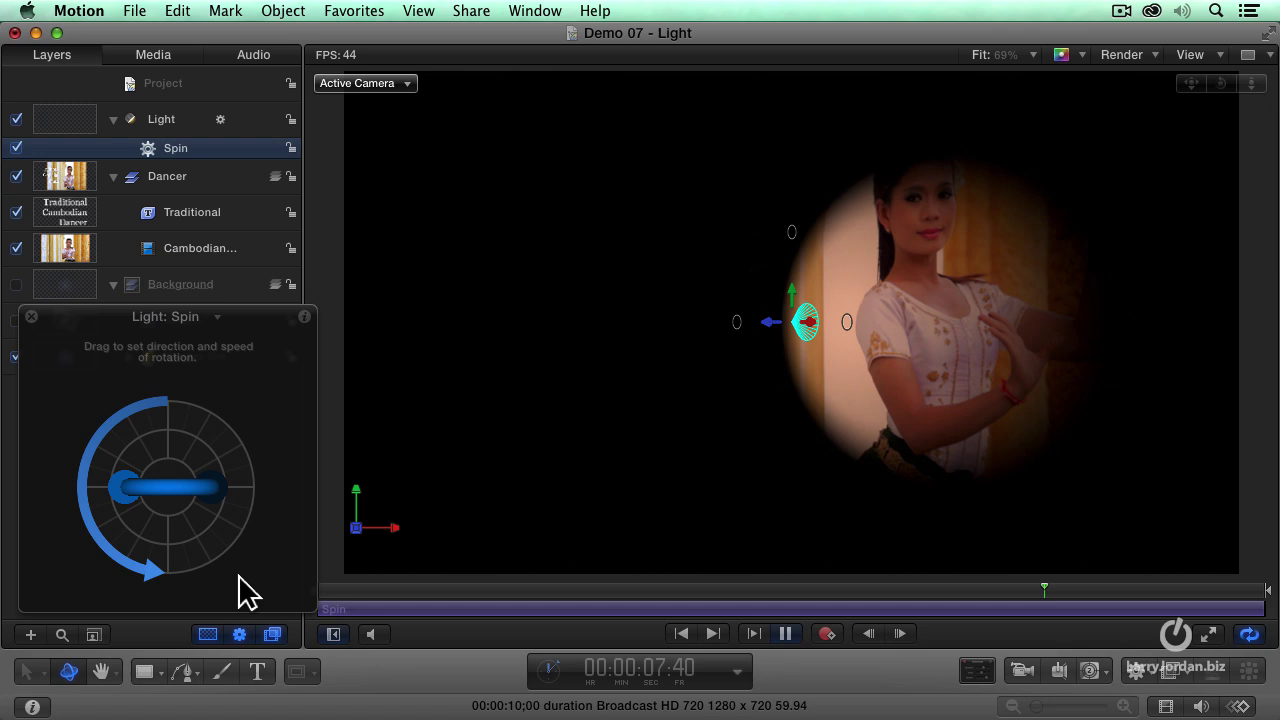
{"action": "key", "text": "space"}
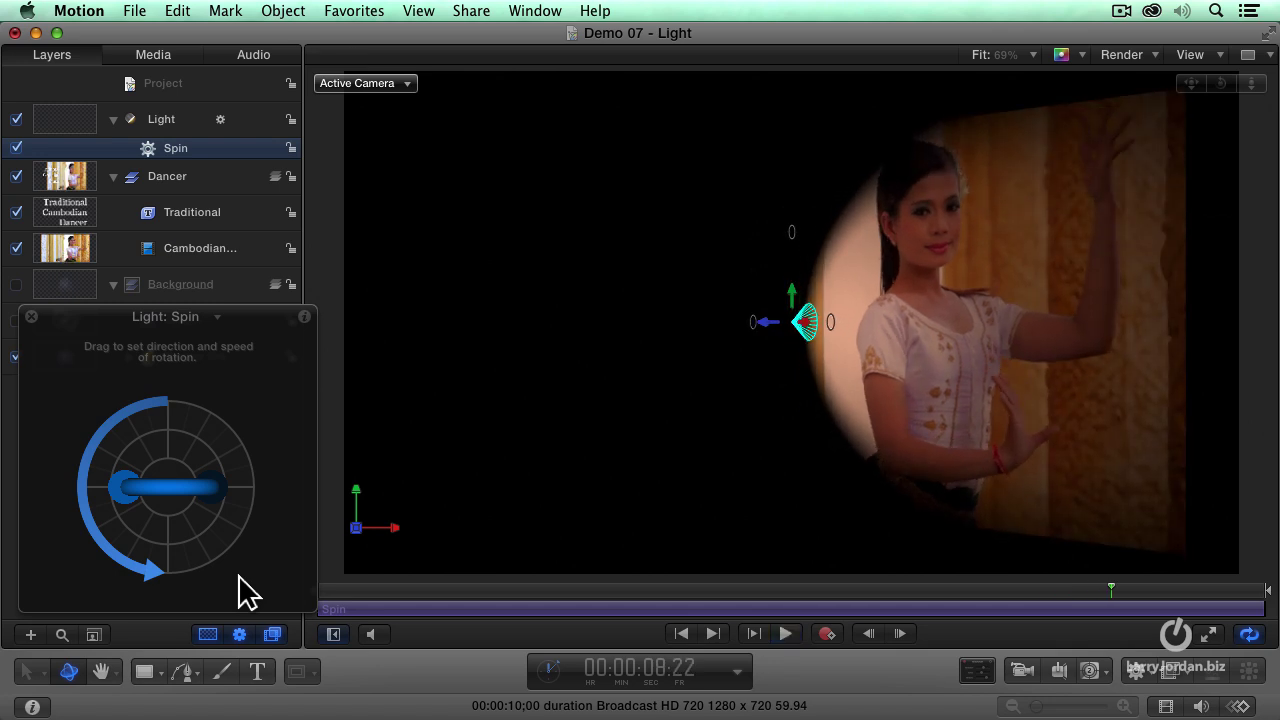